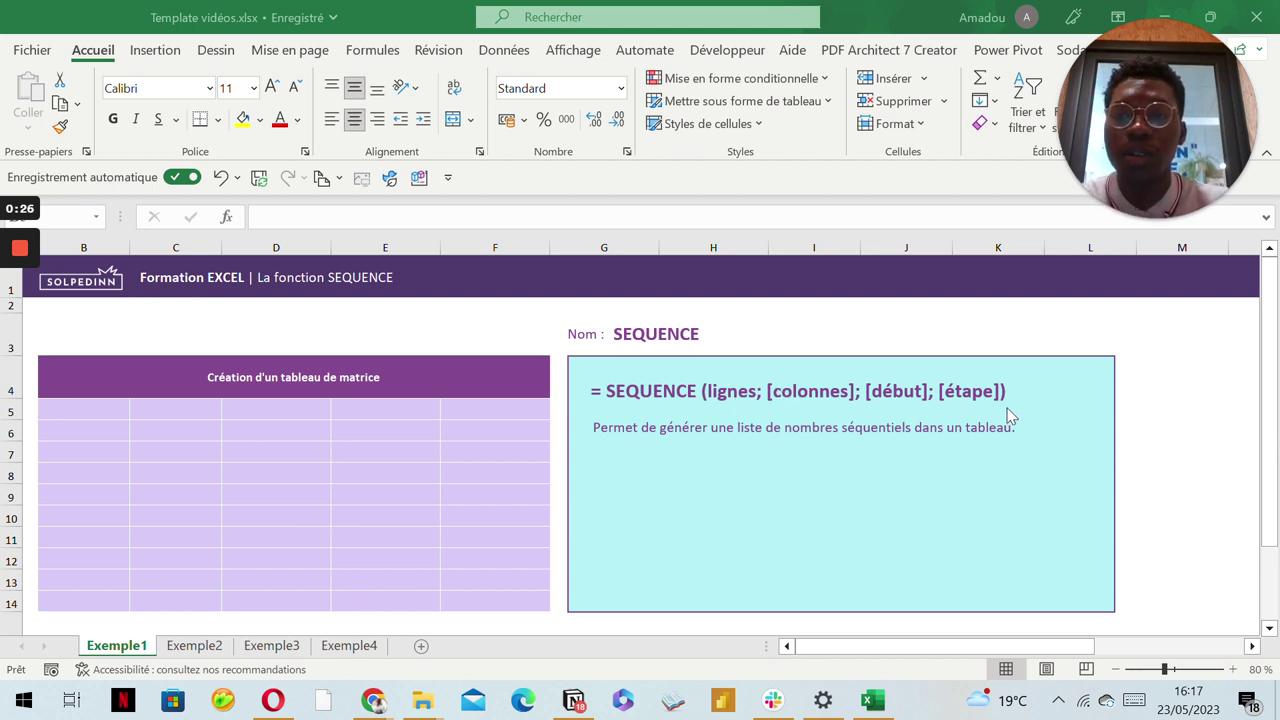
Enter =SEQUENCE(10;5) in B5 so numbers 1 to 50 spill across ten rows and five columns.
left_click_drag(99, 414, 99, 603)
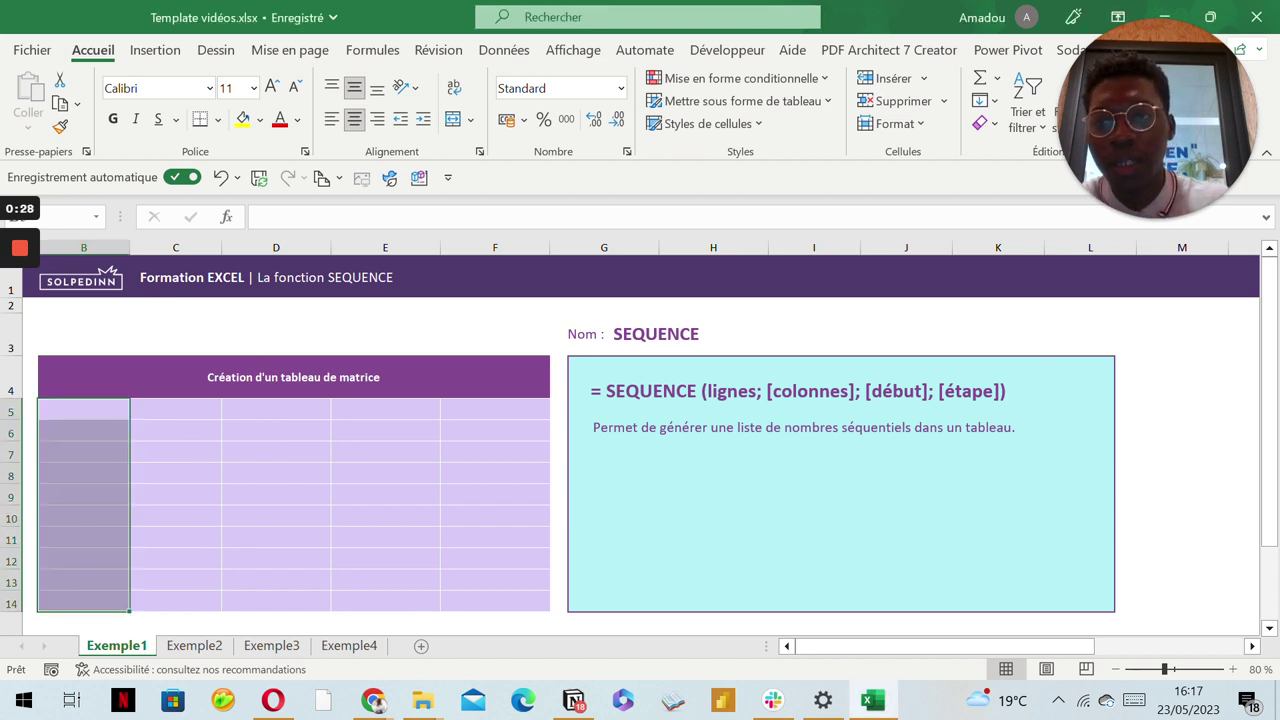
left_click(99, 410)
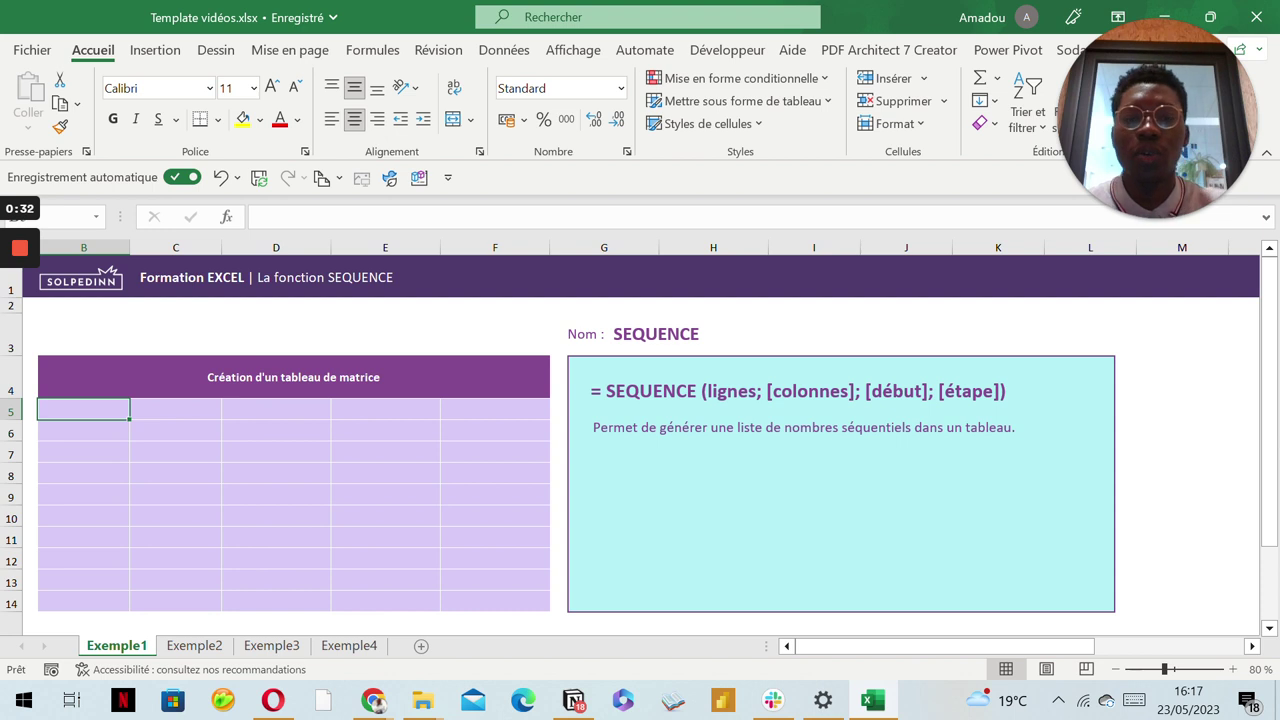
type("=se")
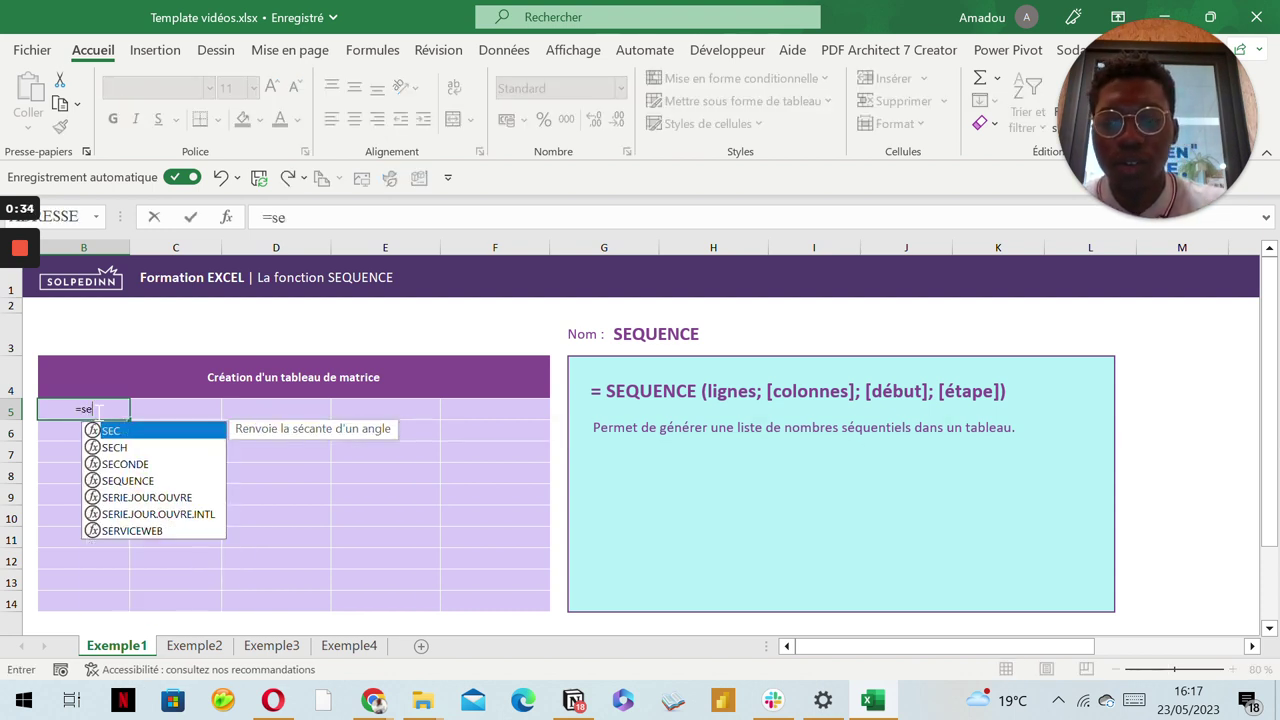
type("qu")
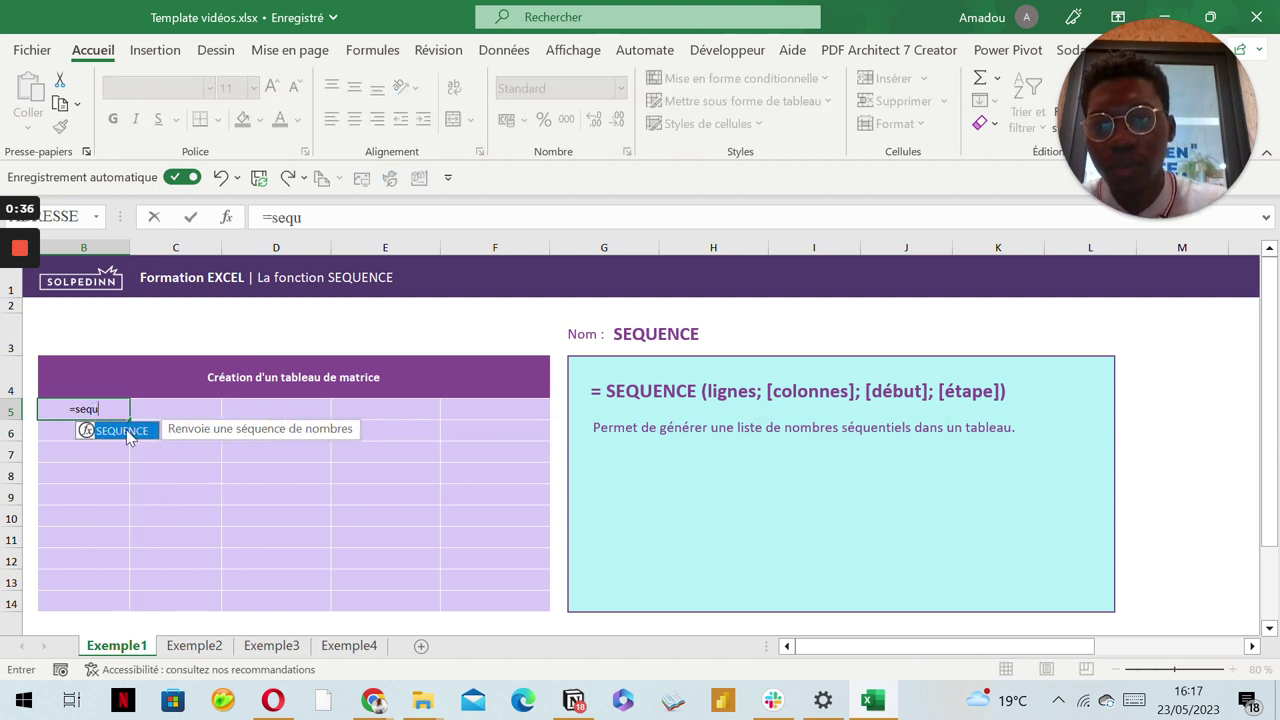
double_click(130, 430)
key("Caps_Lock")
type("10")
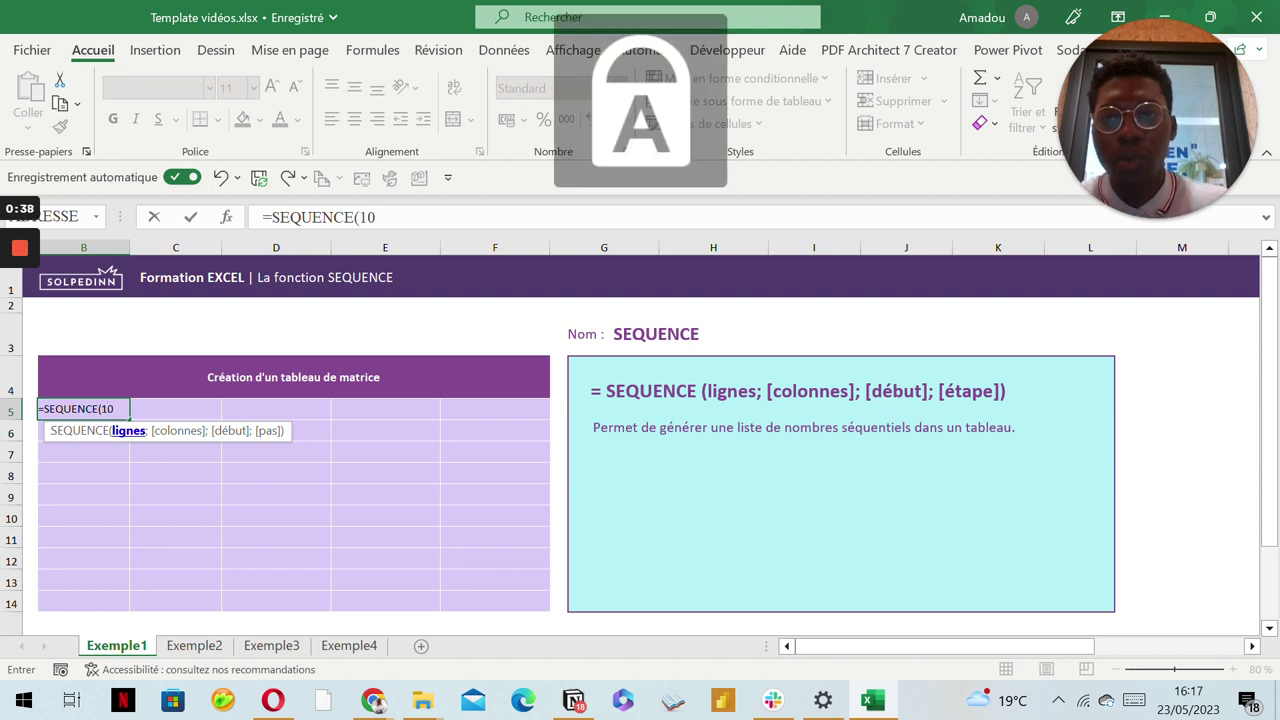
key("Caps_Lock")
type(";")
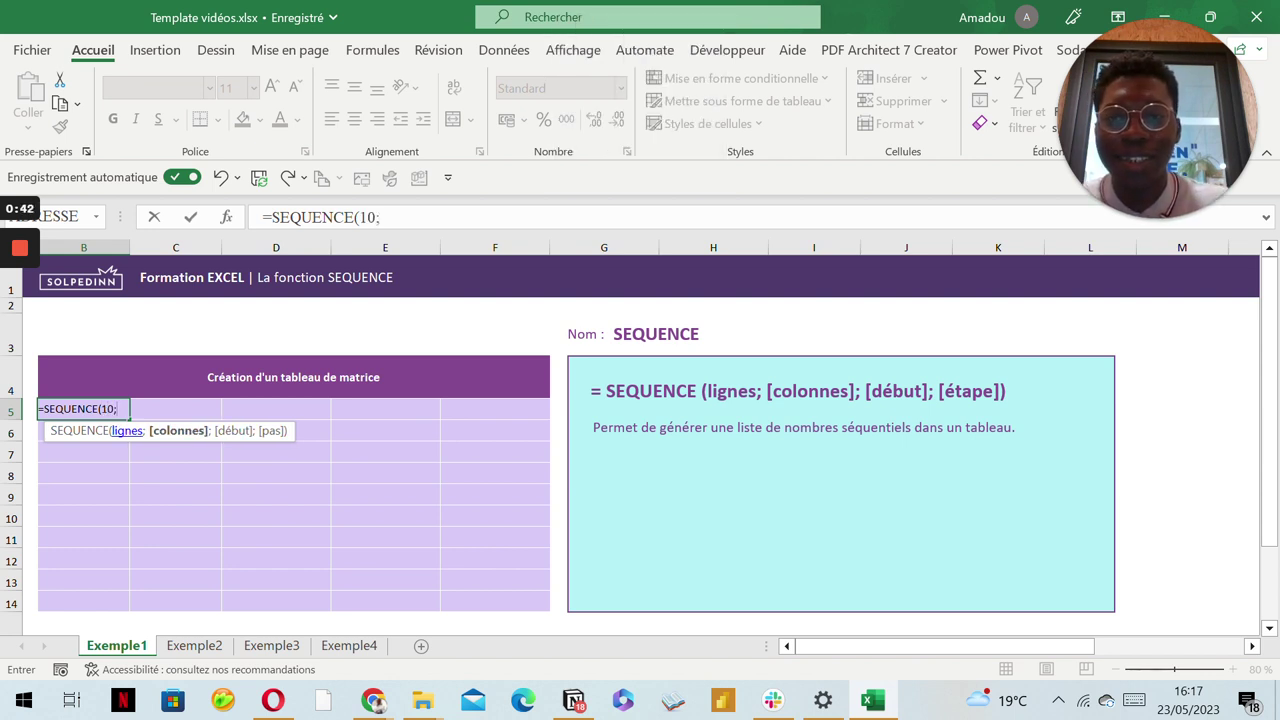
key("Caps_Lock")
type("5")
key("Caps_Lock")
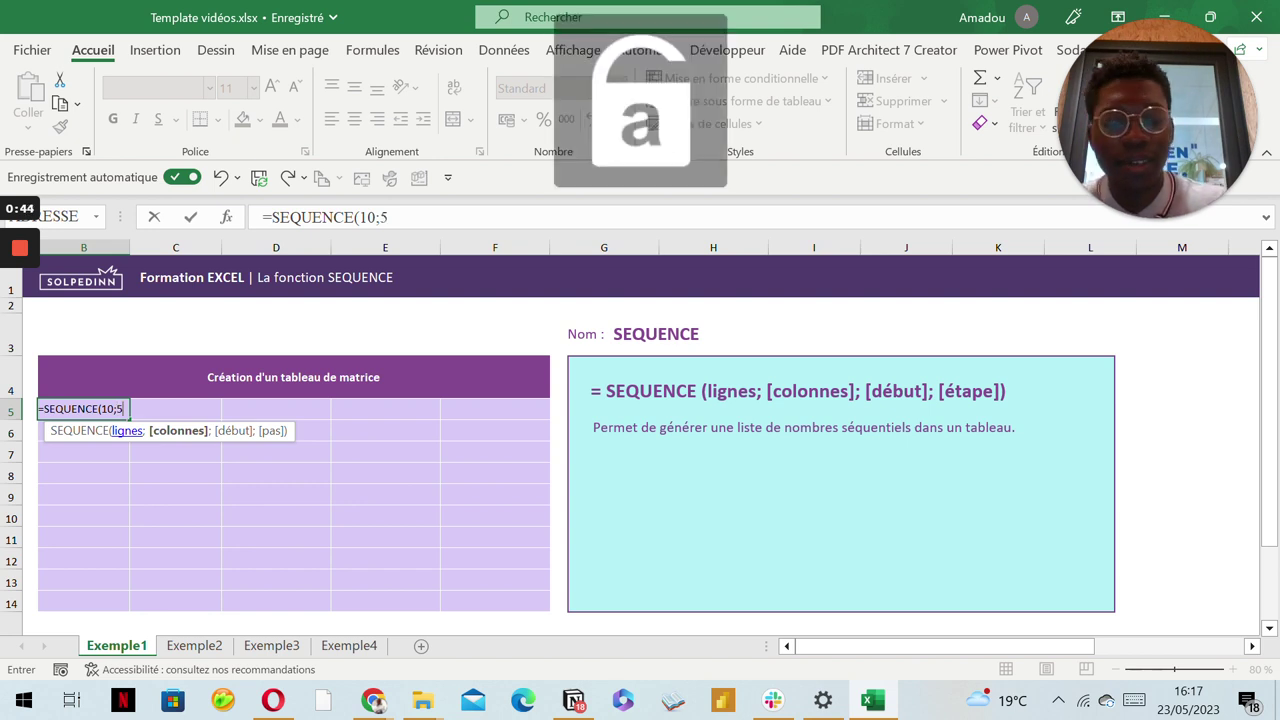
type(")")
key("Return")
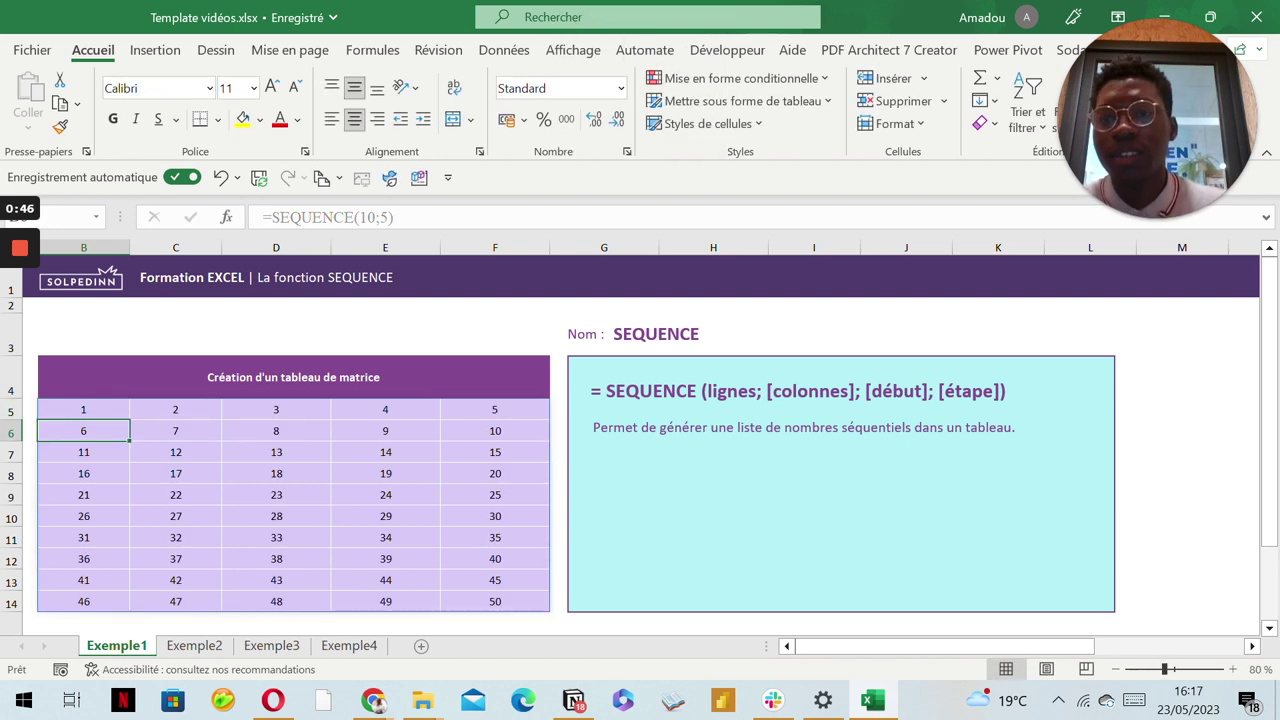
left_click_drag(83, 409, 83, 601)
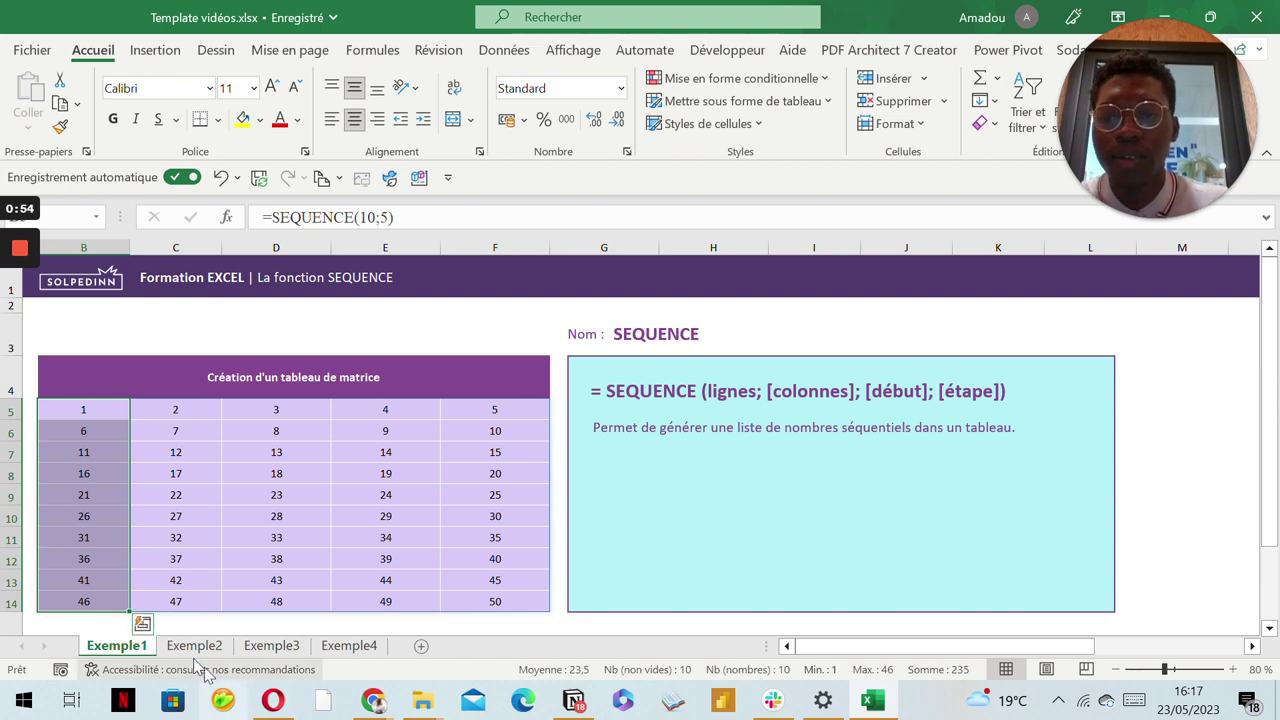
On sheet Exemple2, begin a SEQUENCE formula in B5 with 10 rows.
left_click(195, 646)
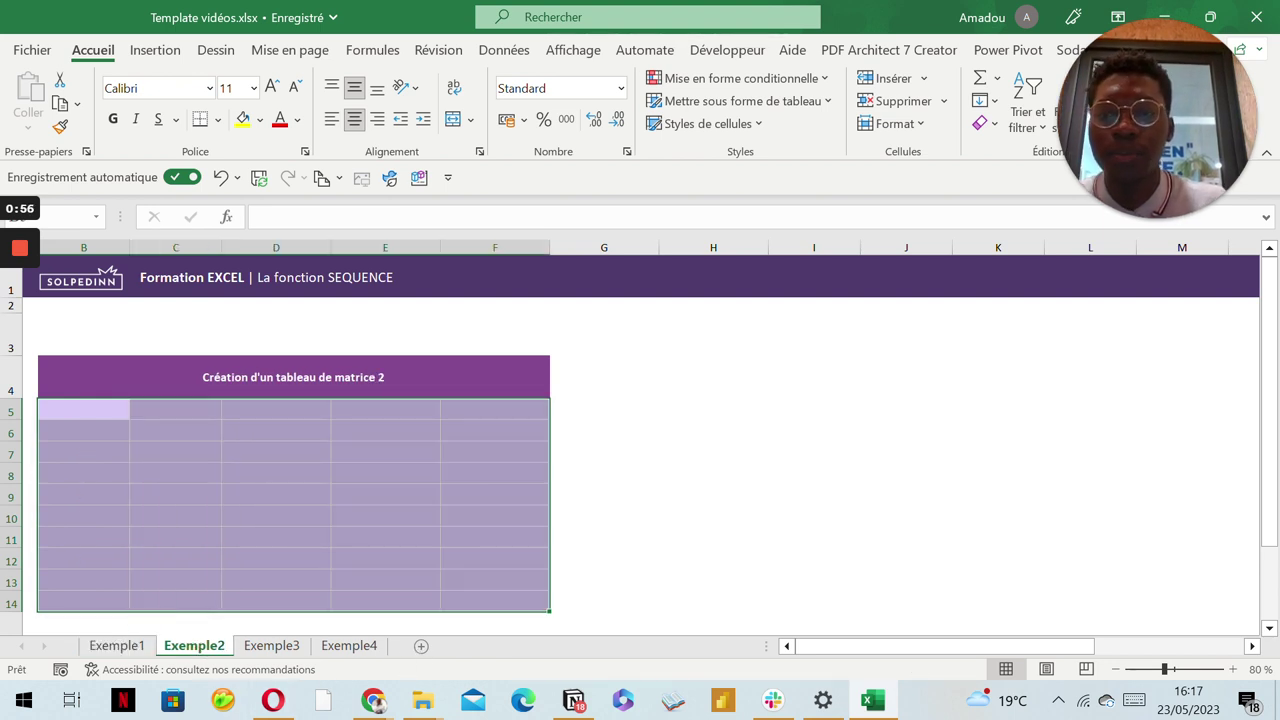
left_click(83, 409)
type("=s")
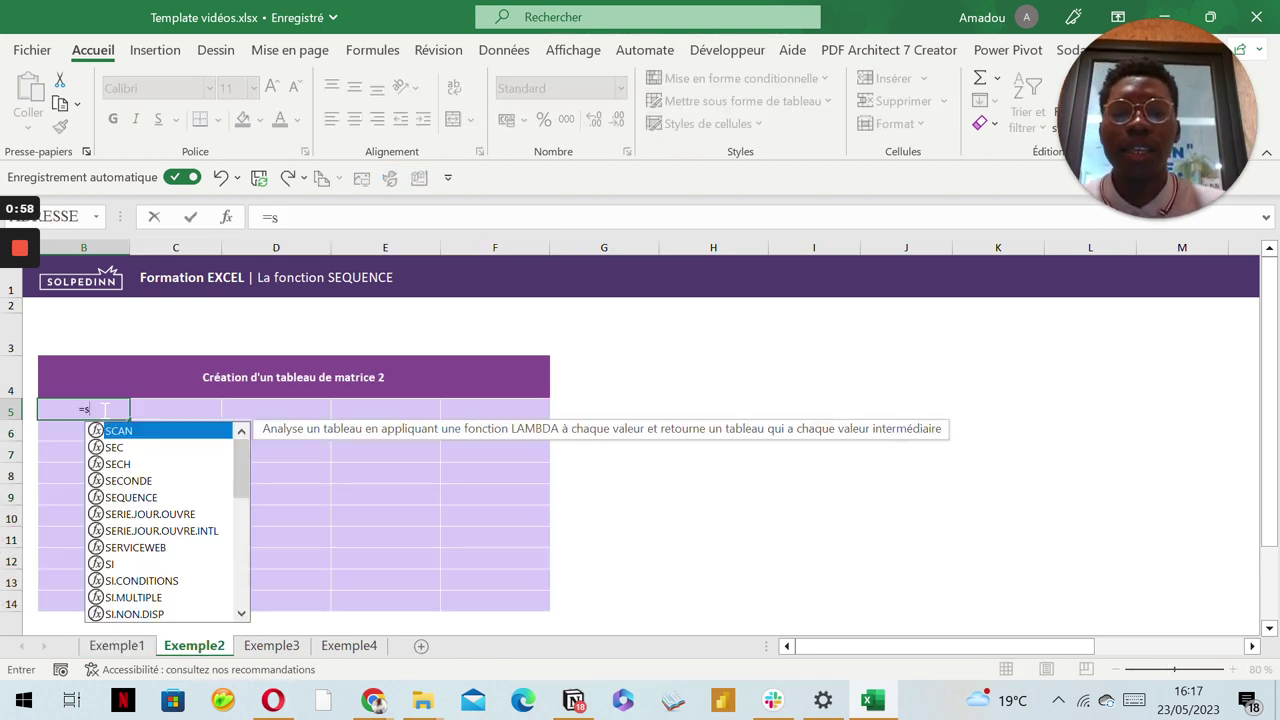
type("eq")
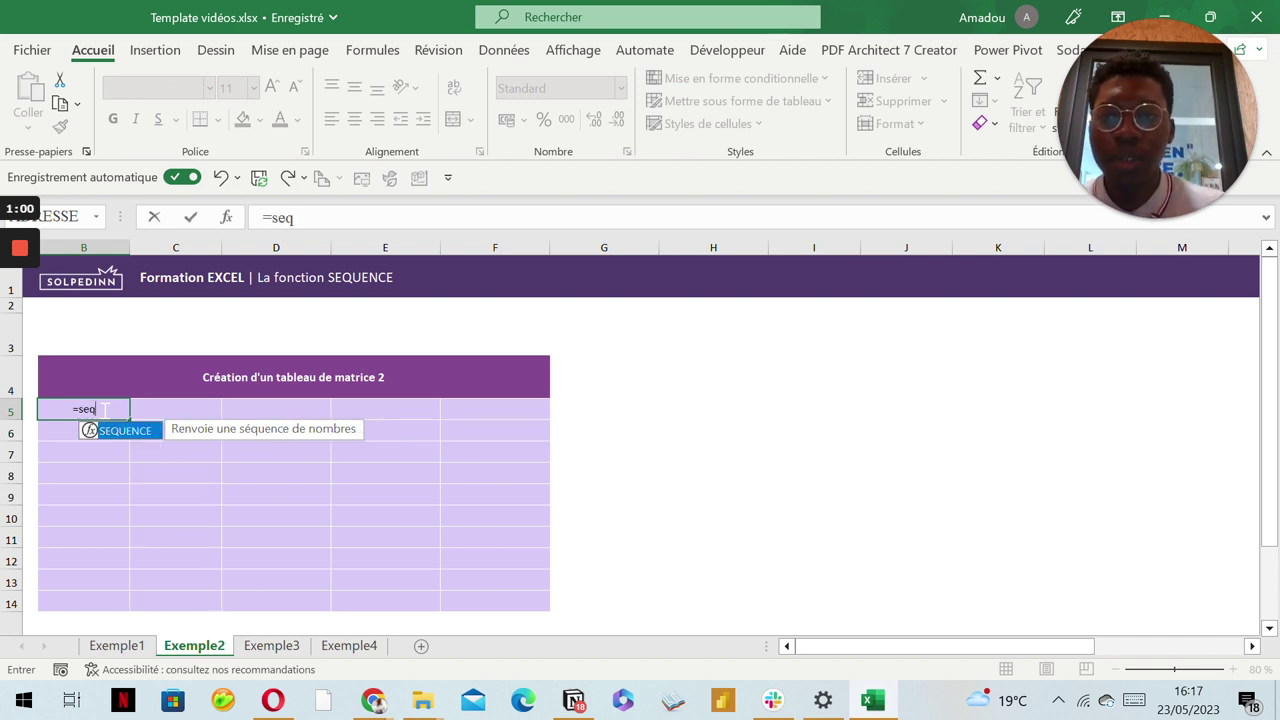
double_click(141, 443)
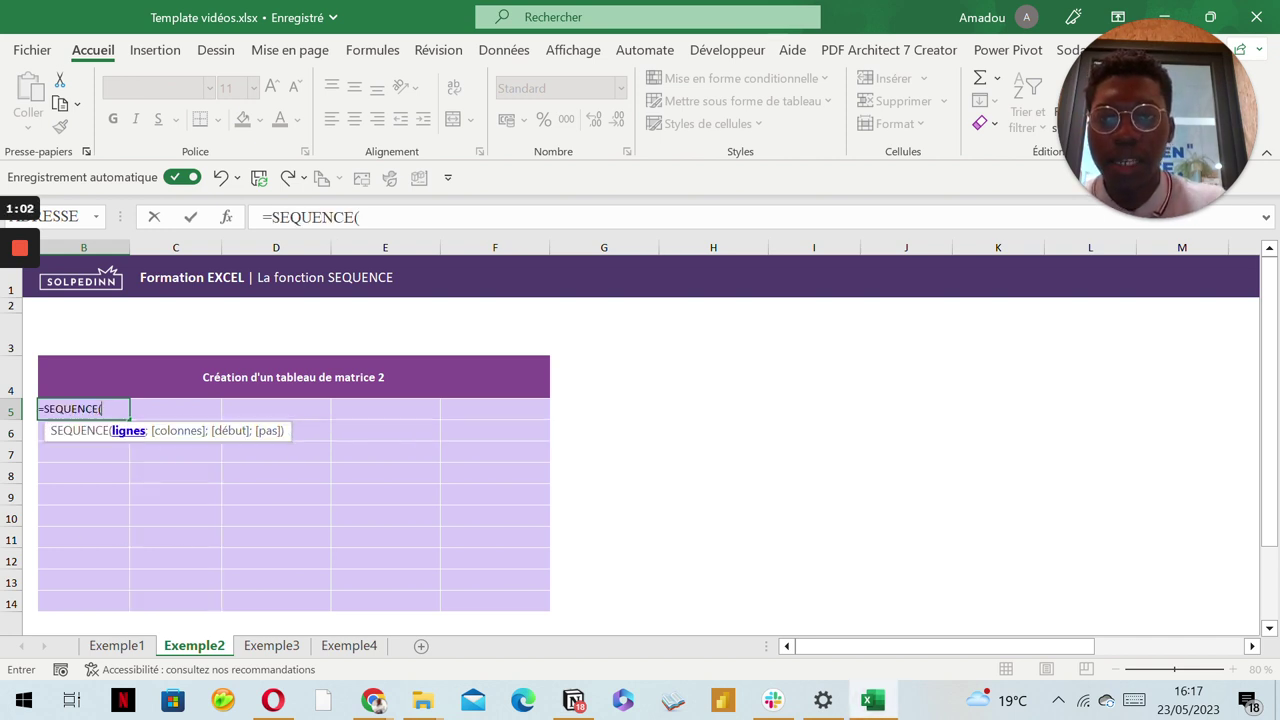
key("Caps_Lock")
type("10")
key("Caps_Lock")
type(";")
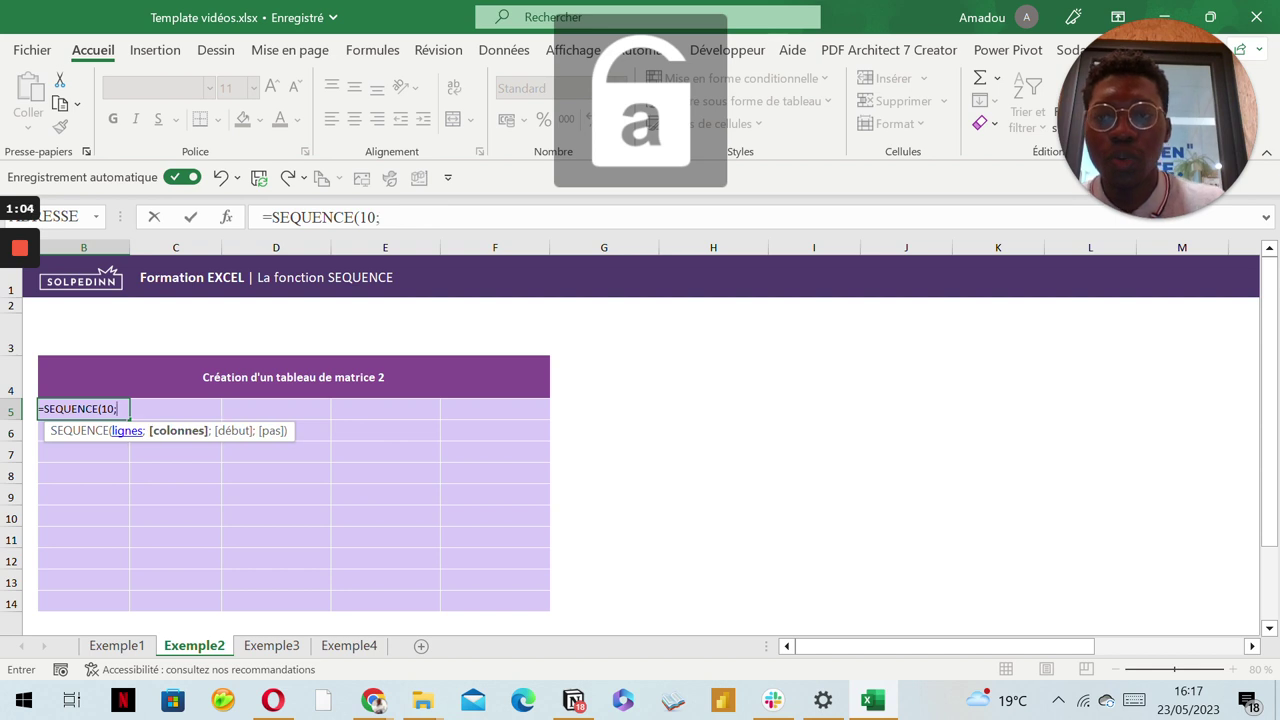
Add 5 columns and start value 5 to complete =SEQUENCE(10;5;5), filling 5 to 54.
key("Caps_Lock")
type("5")
key("Caps_Lock")
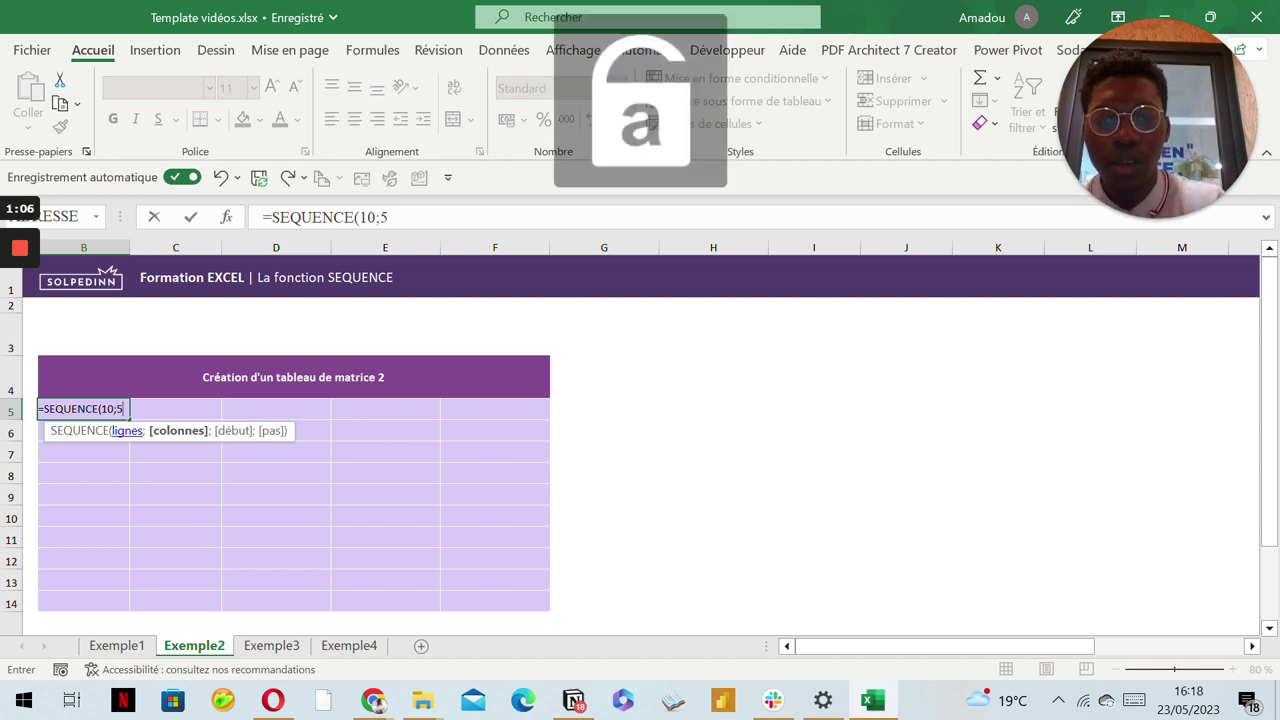
type(";")
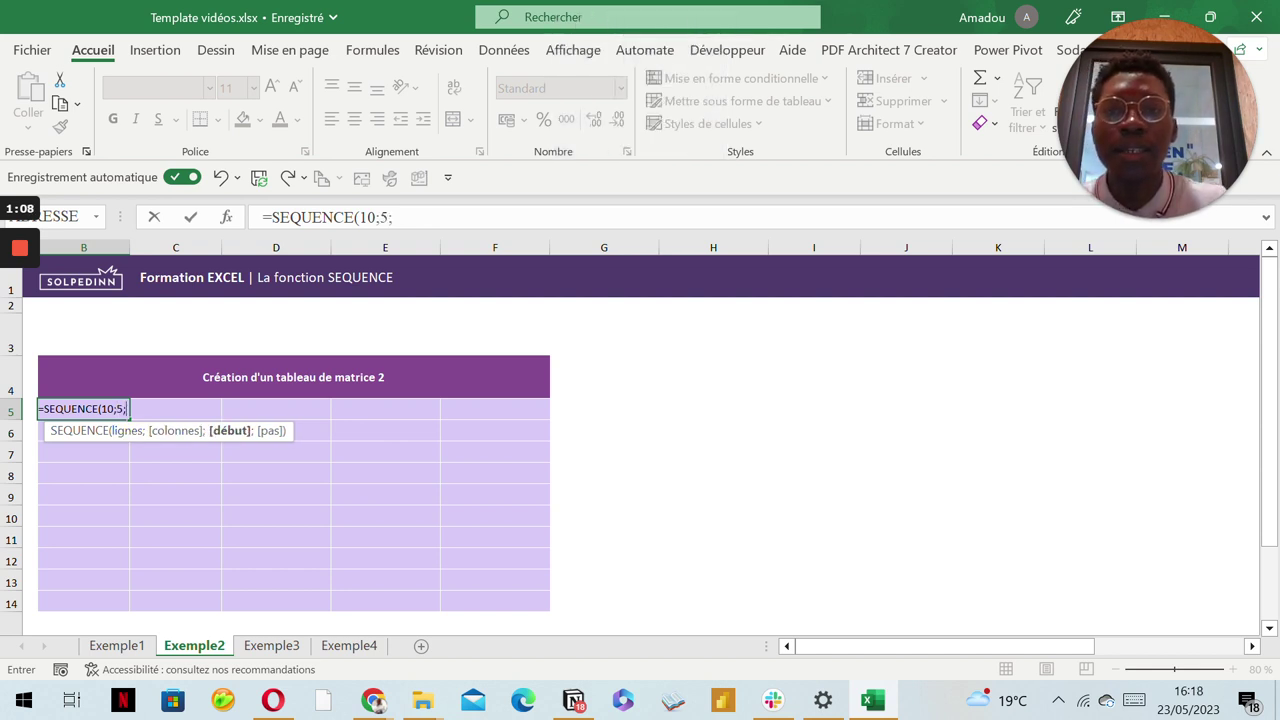
left_click(416, 228)
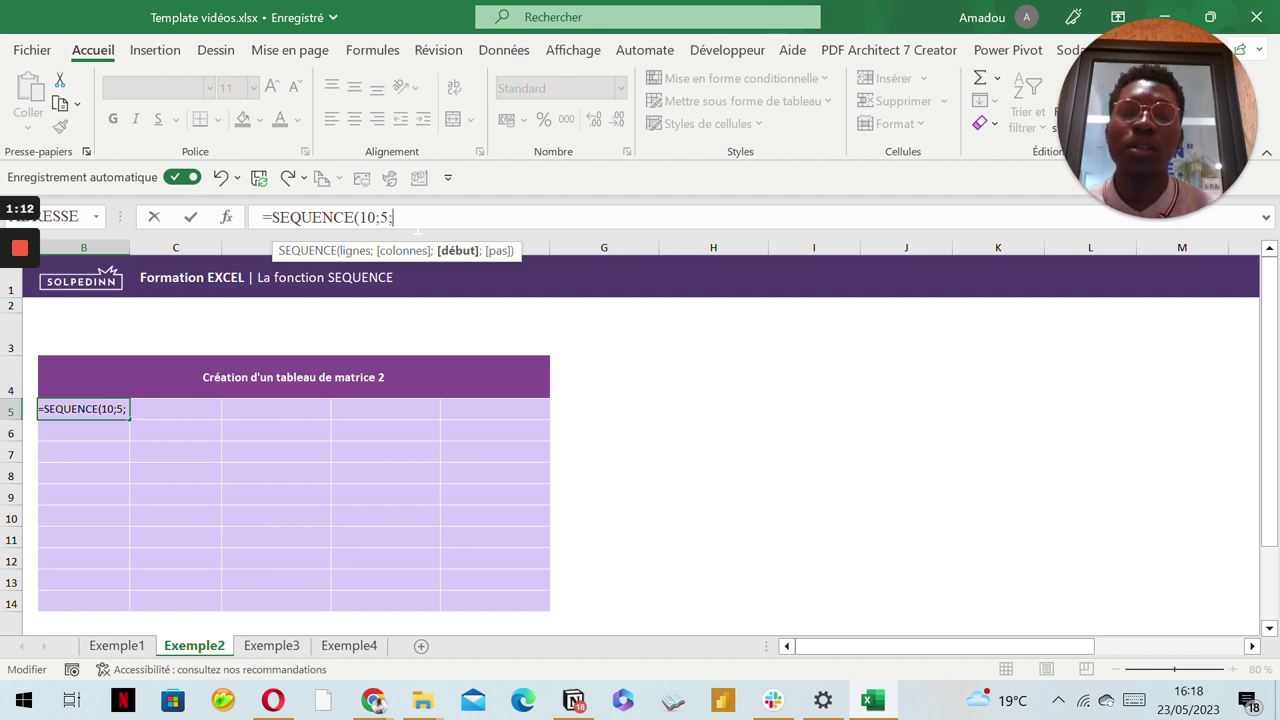
key("Caps_Lock")
type("5")
key("Caps_Lock")
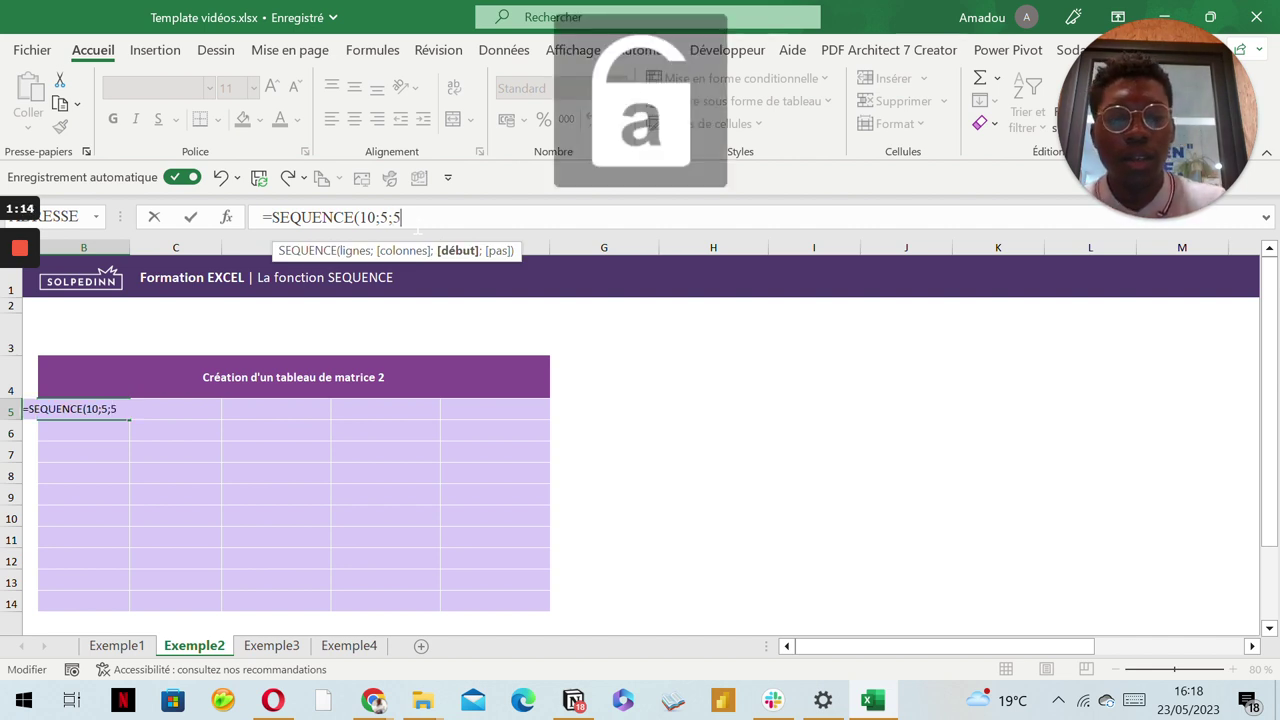
key("Return")
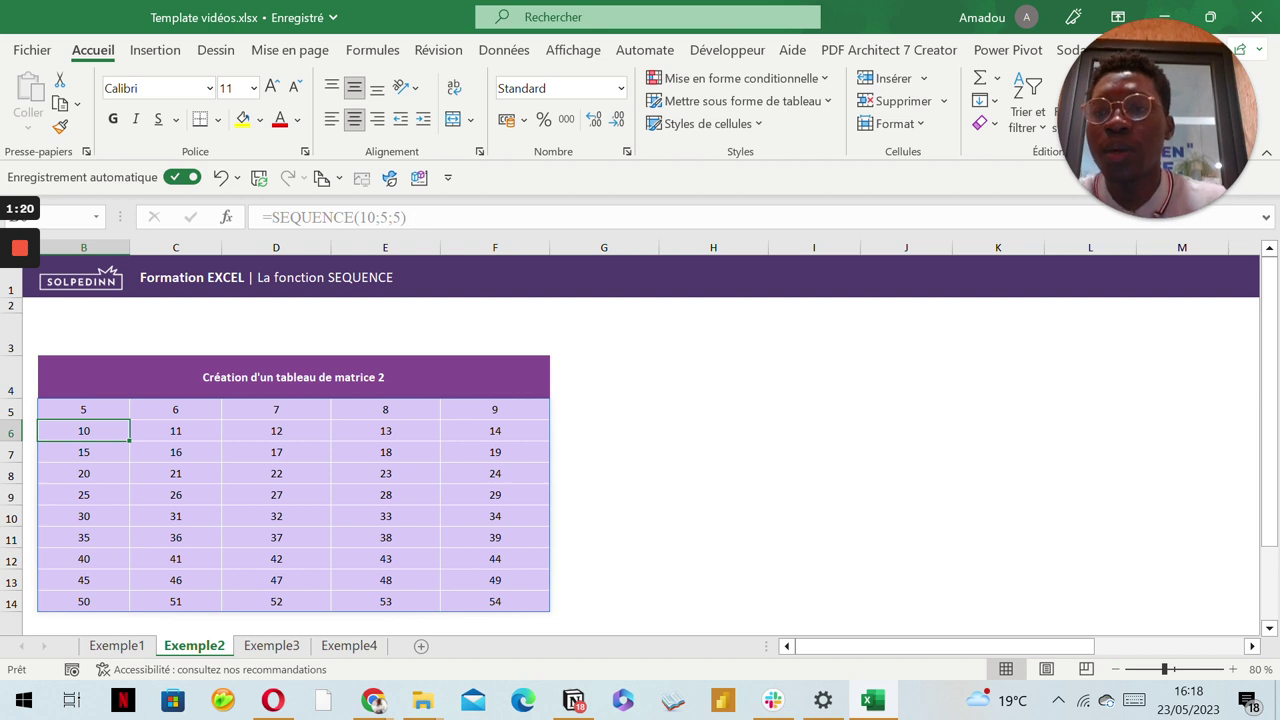
left_click(83, 409)
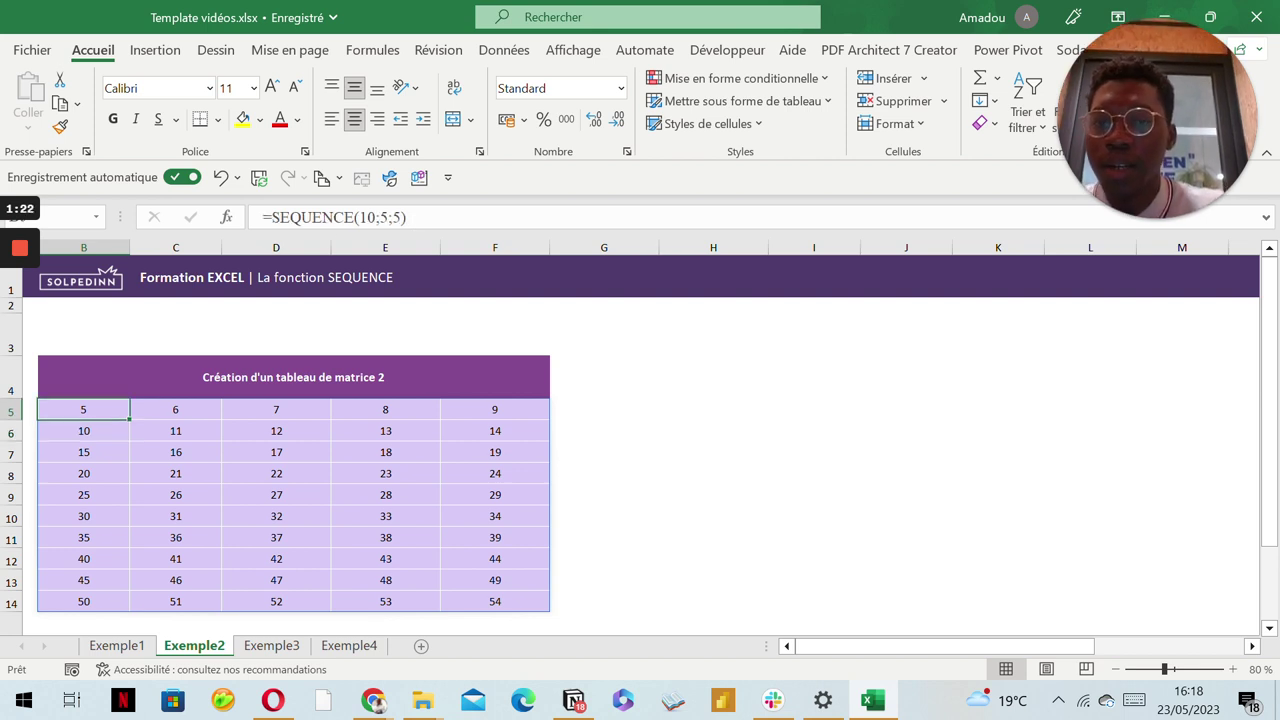
On sheet Exemple3, begin a SEQUENCE formula in B5 with 10 rows.
left_click(283, 650)
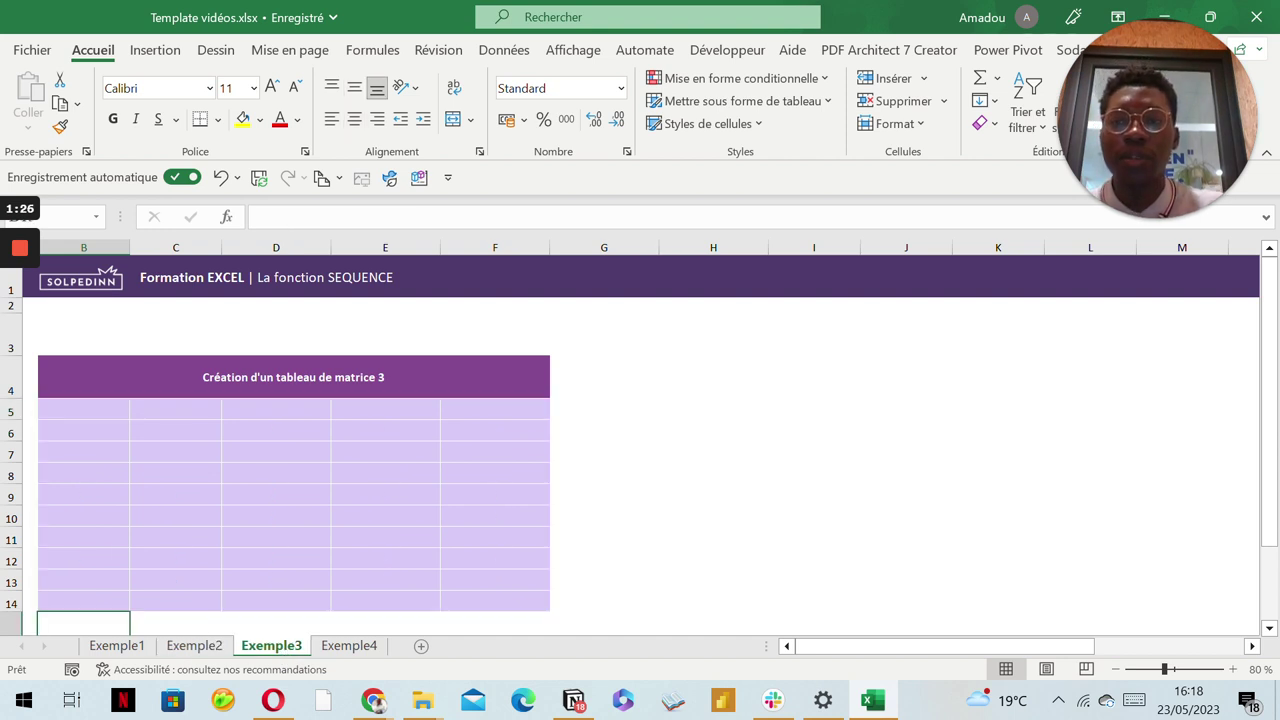
type("=s")
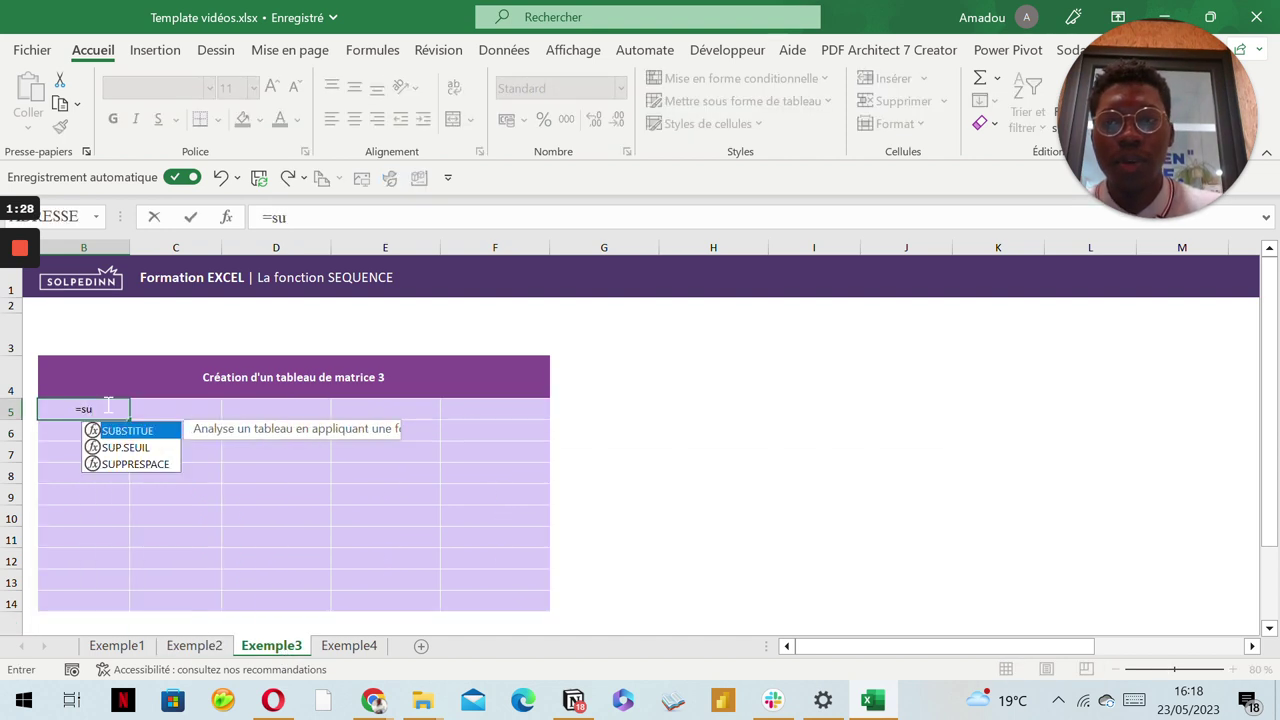
type("equ")
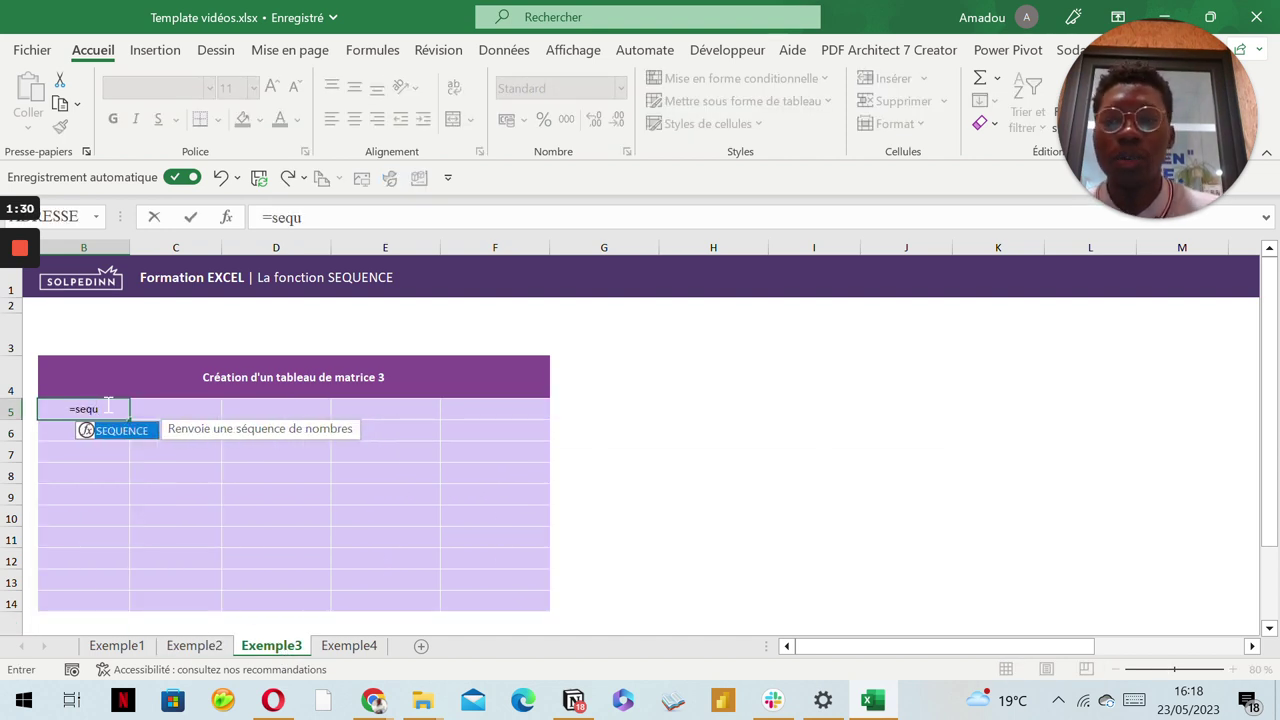
double_click(124, 431)
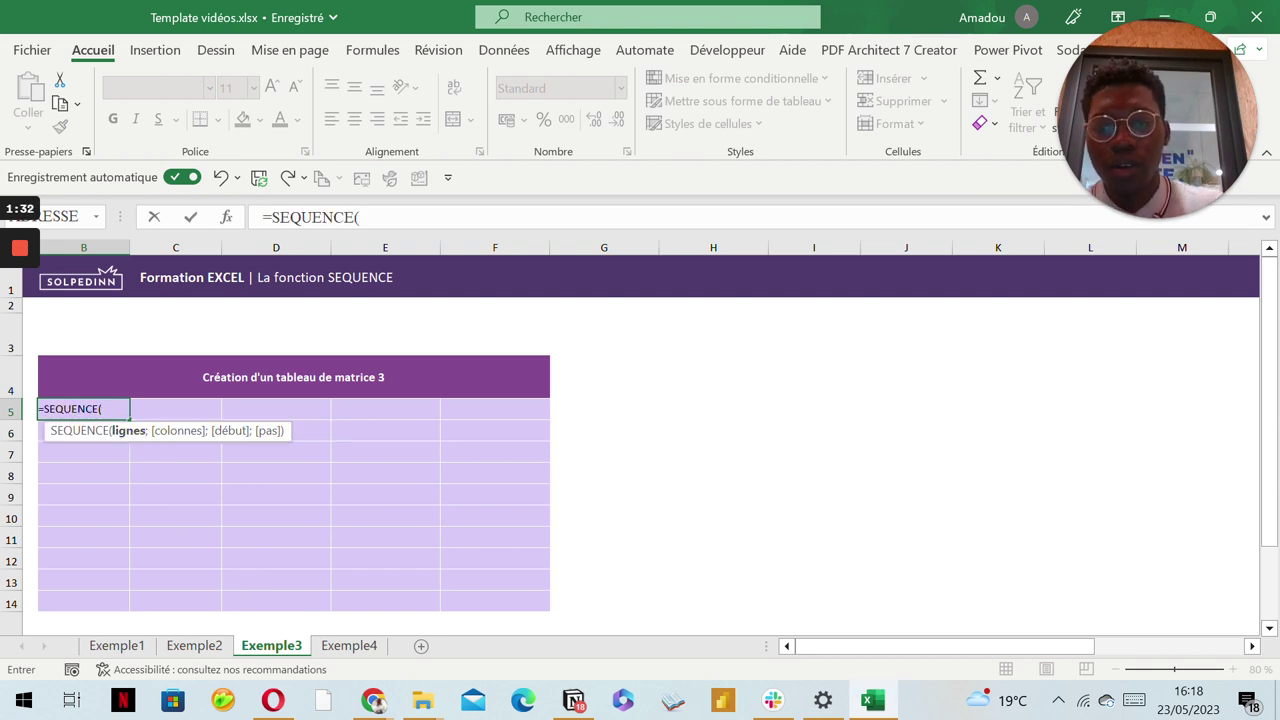
key("Caps_Lock")
type("10")
key("Caps_Lock")
type(";")
Add 5 columns, start 5 and step 5 to complete =SEQUENCE(10;5;5;5), spilling 5 to 250.
key("Caps_Lock")
type("5")
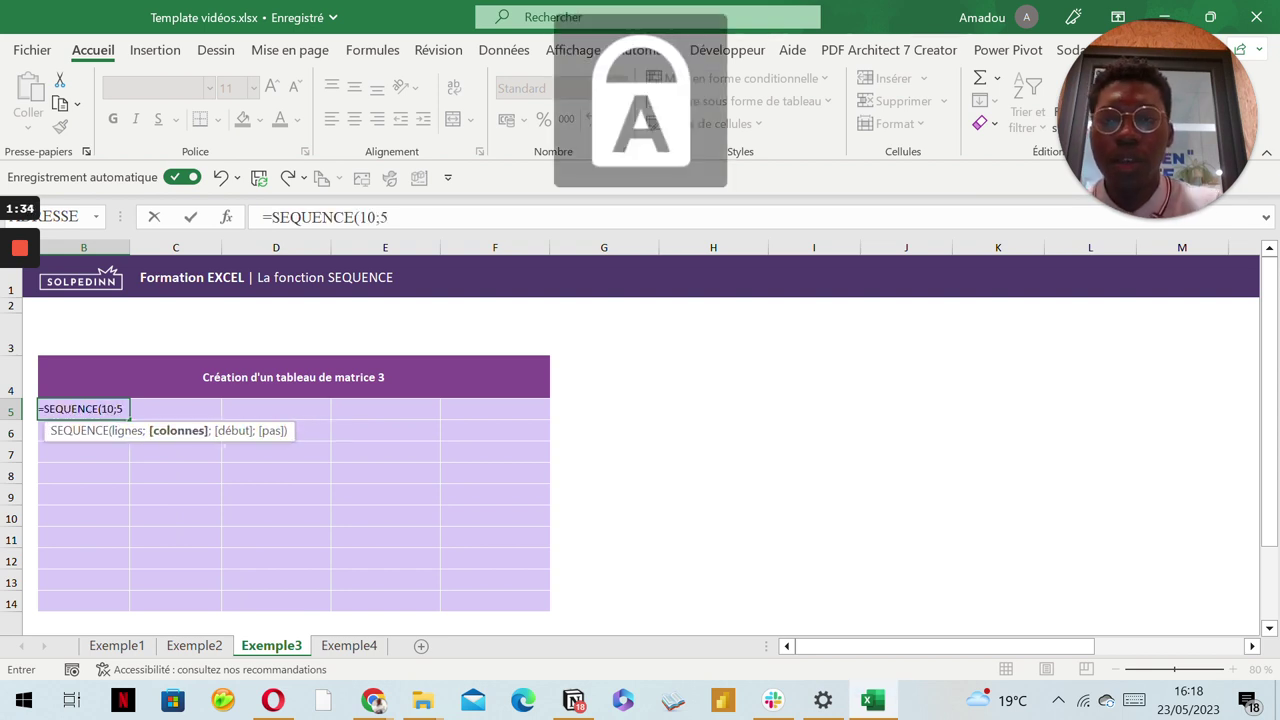
key("Caps_Lock")
type(";")
key("Caps_Lock")
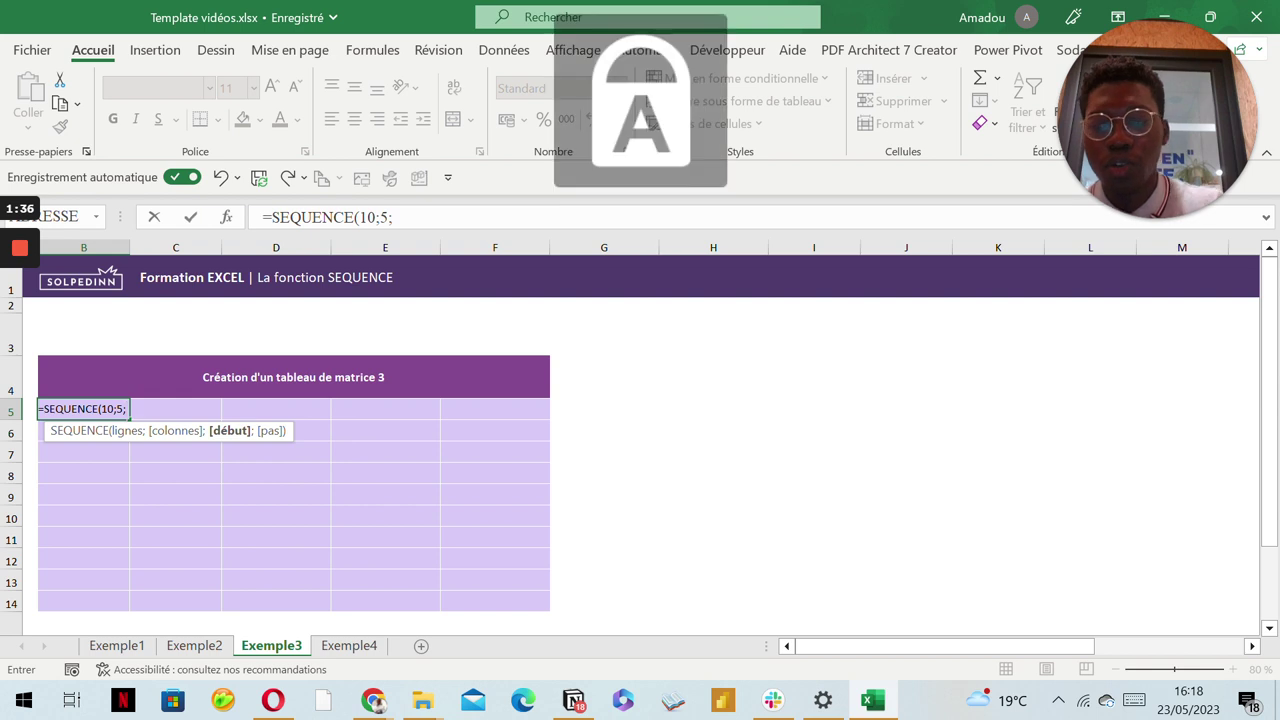
type("5")
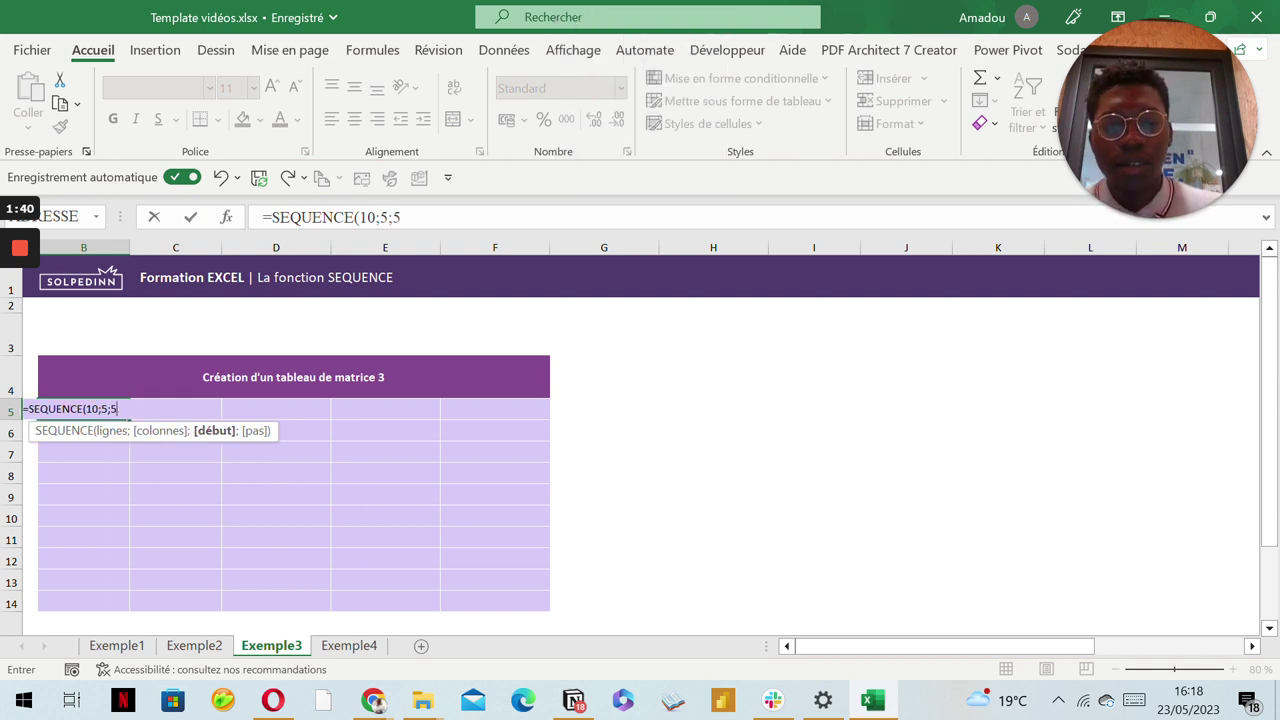
key("Caps_Lock")
type(";")
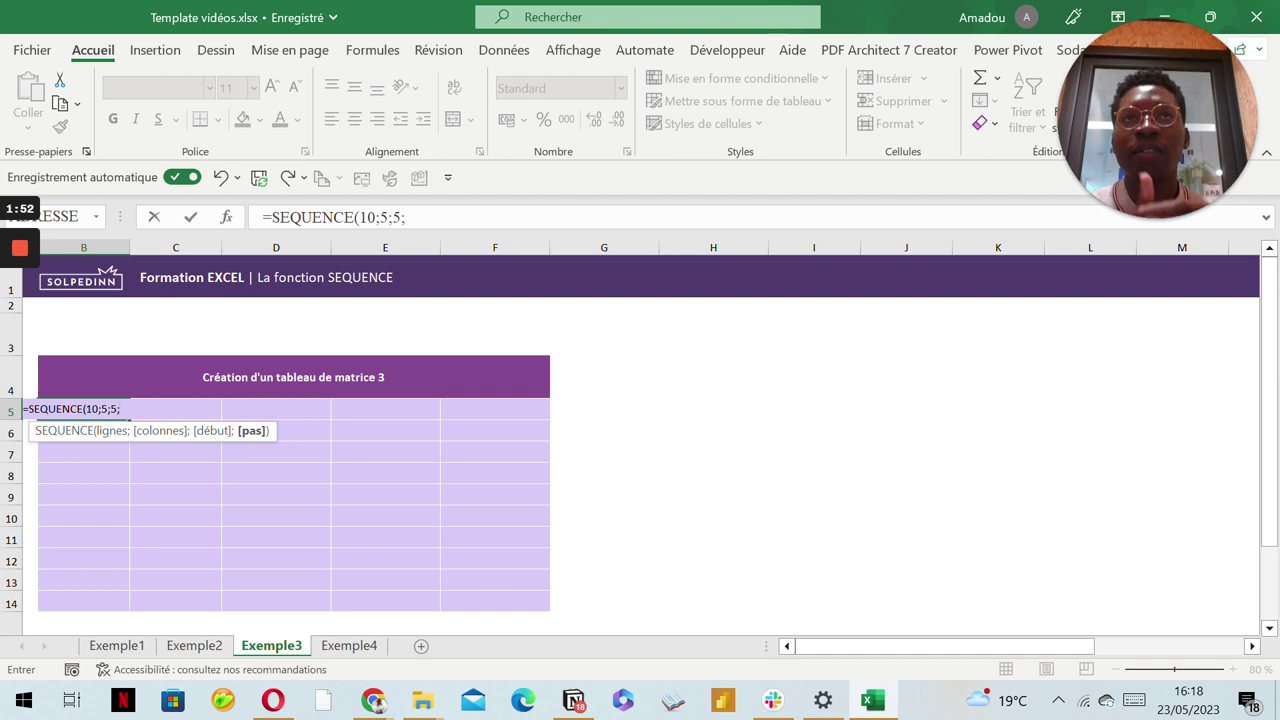
key("Caps_Lock")
type("5")
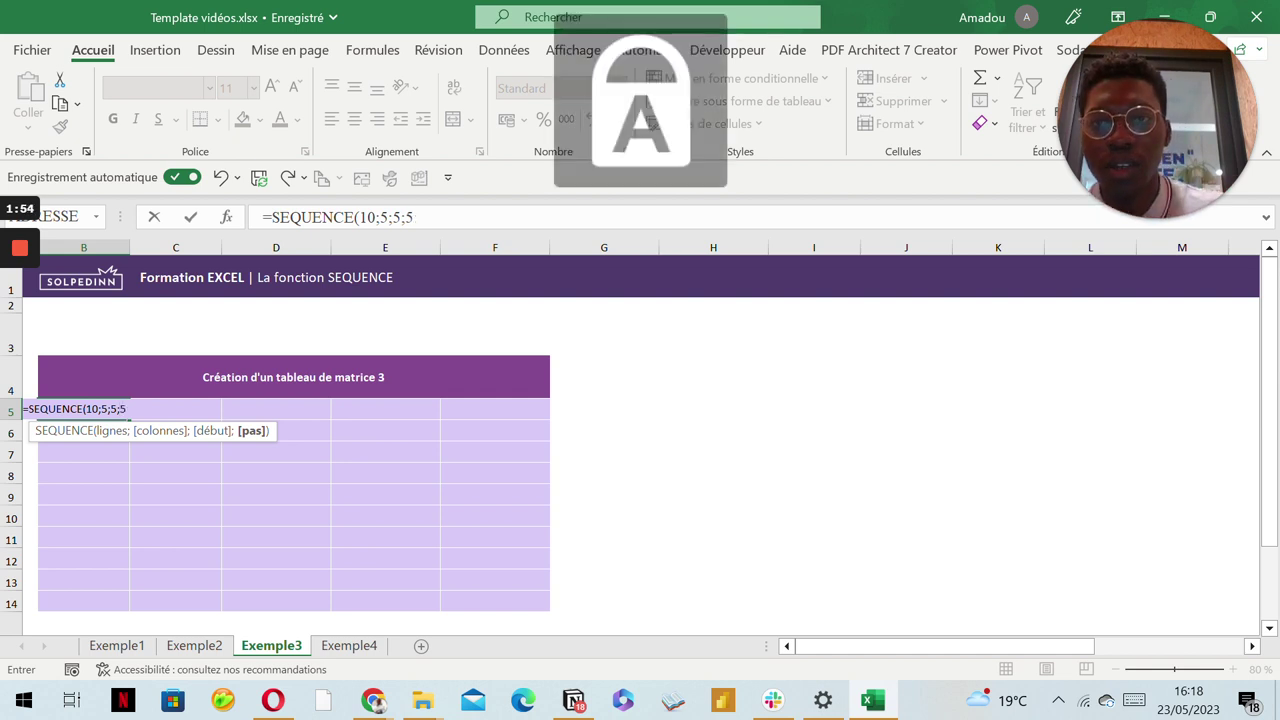
key("Caps_Lock")
type(")")
key("Return")
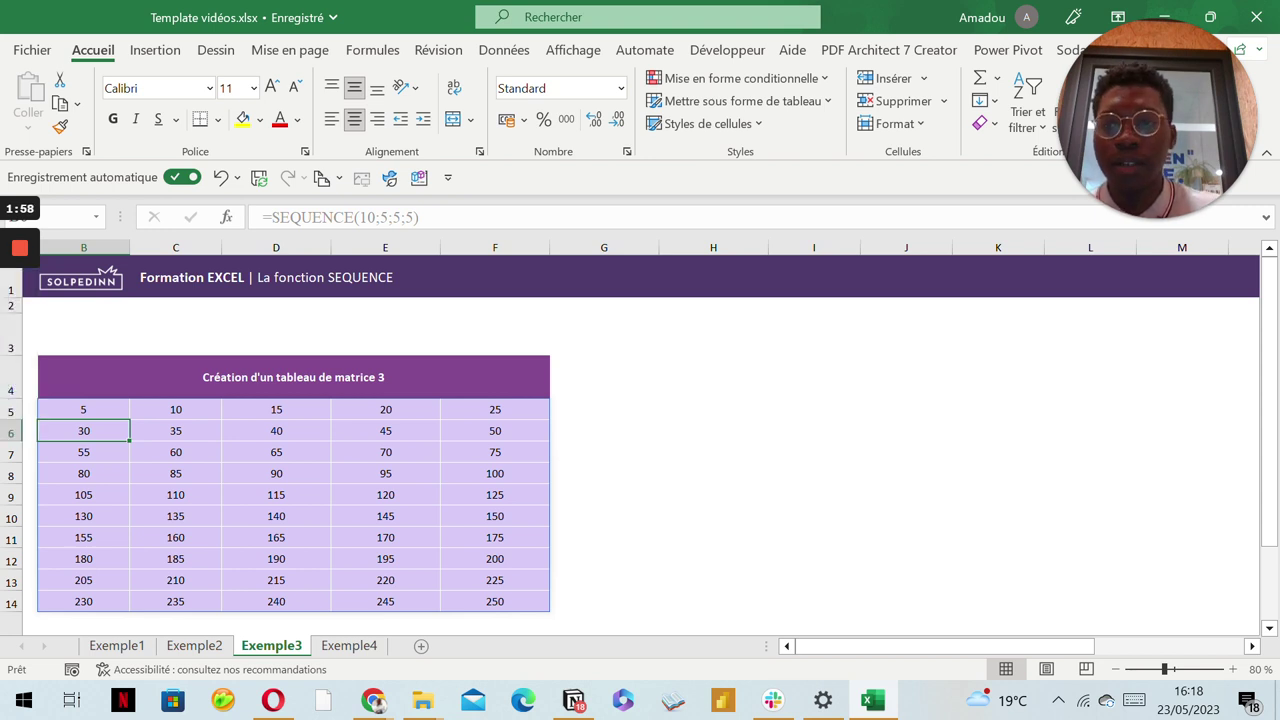
Inspect a few spilled cells, then show Exemple4's empty 'Planning de sept jours' table.
left_click(83, 409)
left_click(175, 409)
left_click(276, 409)
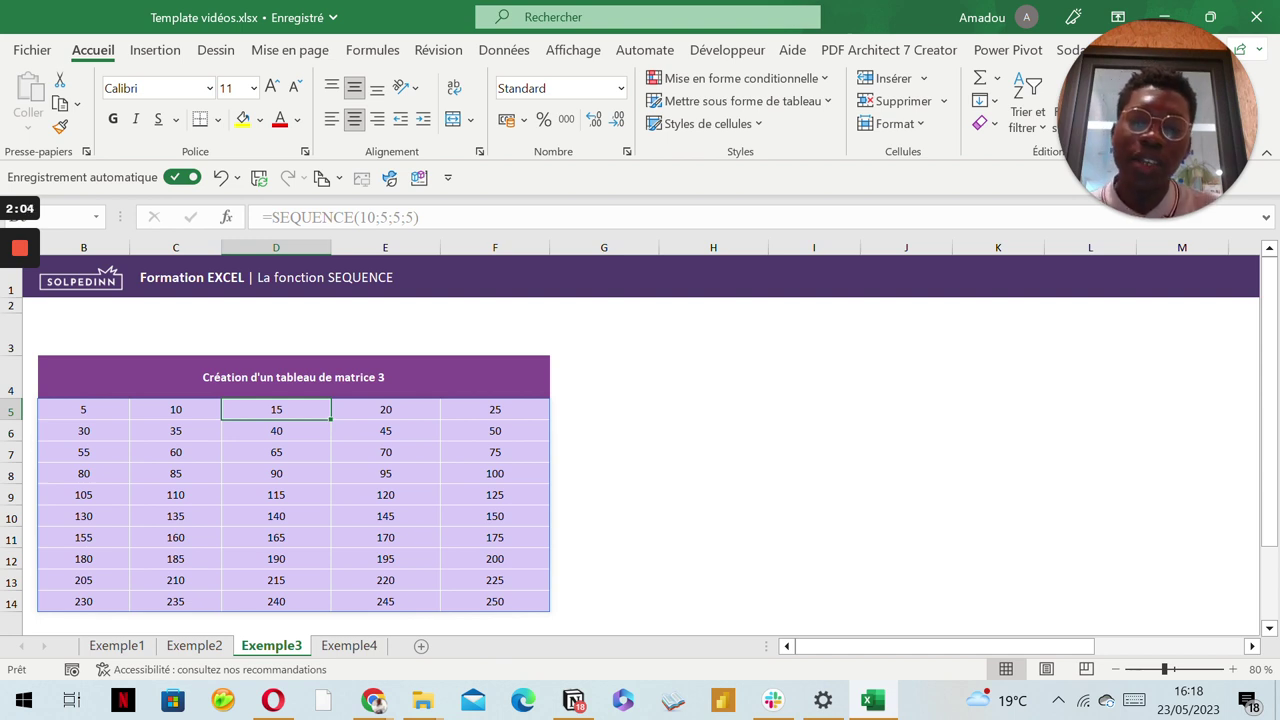
left_click(378, 649)
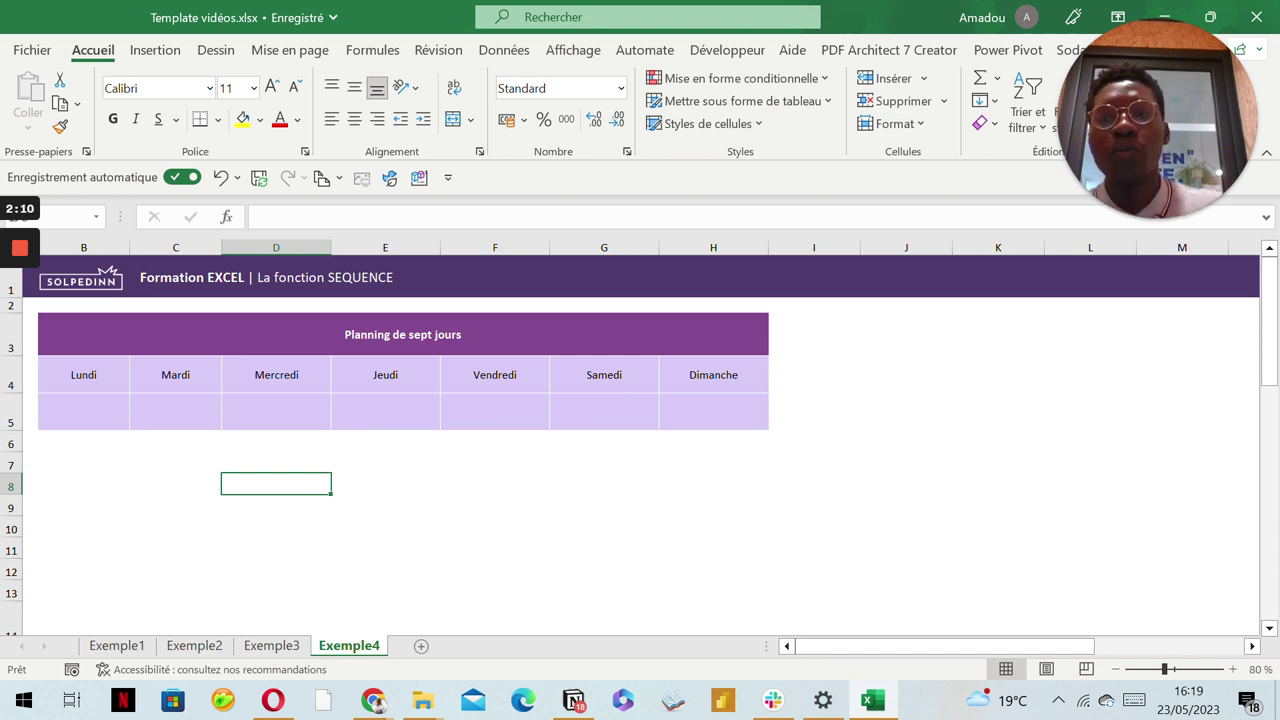
Select cell B5, the first date cell under Lundi.
left_click(83, 411)
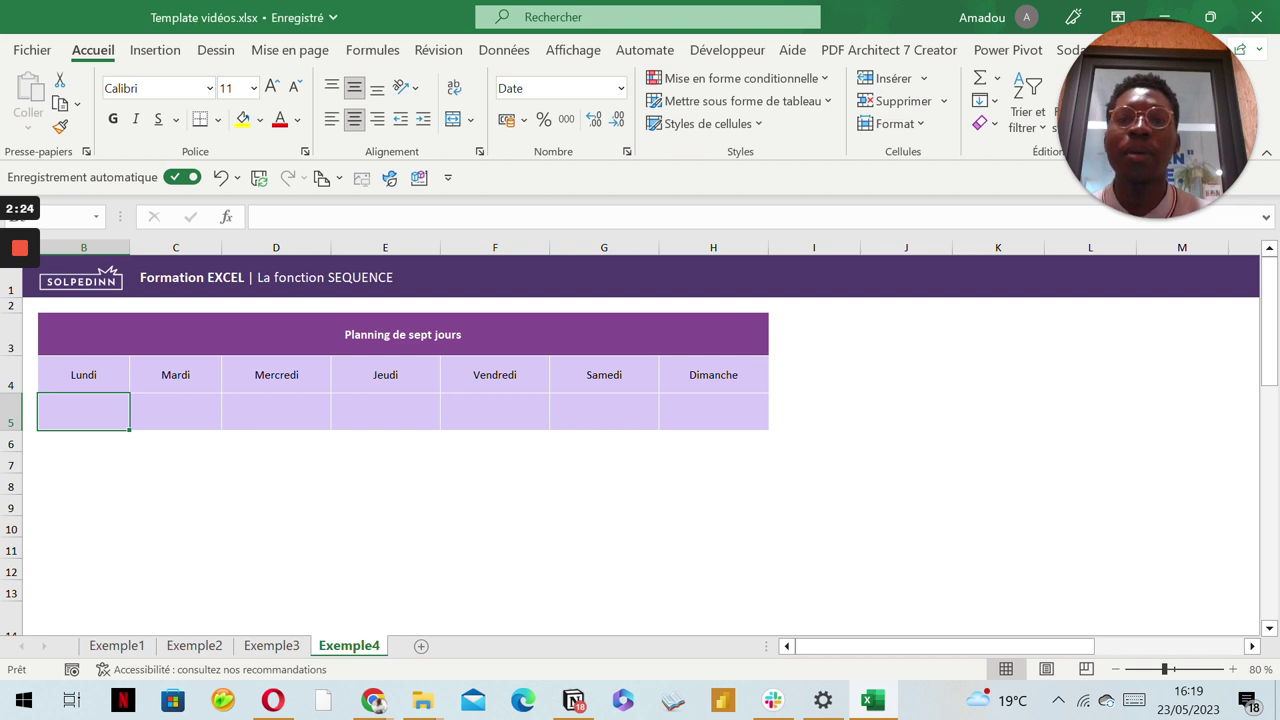
Type =SEQUENCE(1;7;AUJOURDHUI() in B5 for one row of seven dates from today.
type("=")
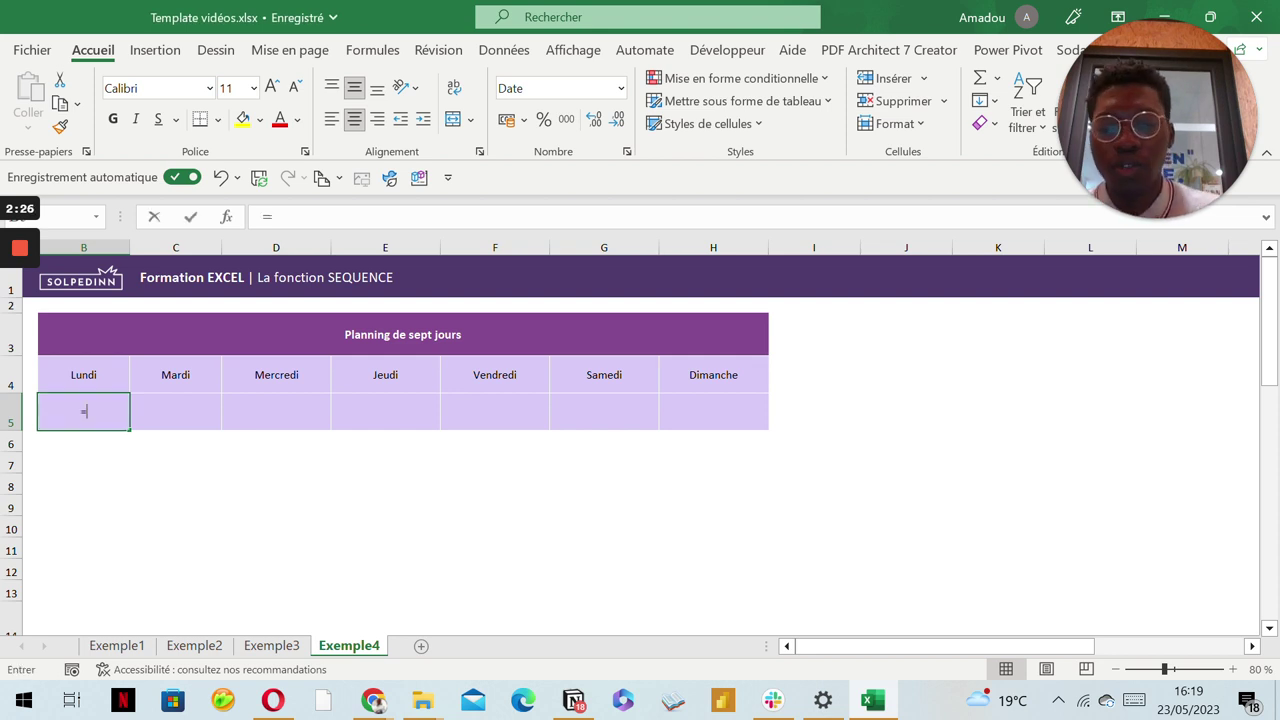
type("seq")
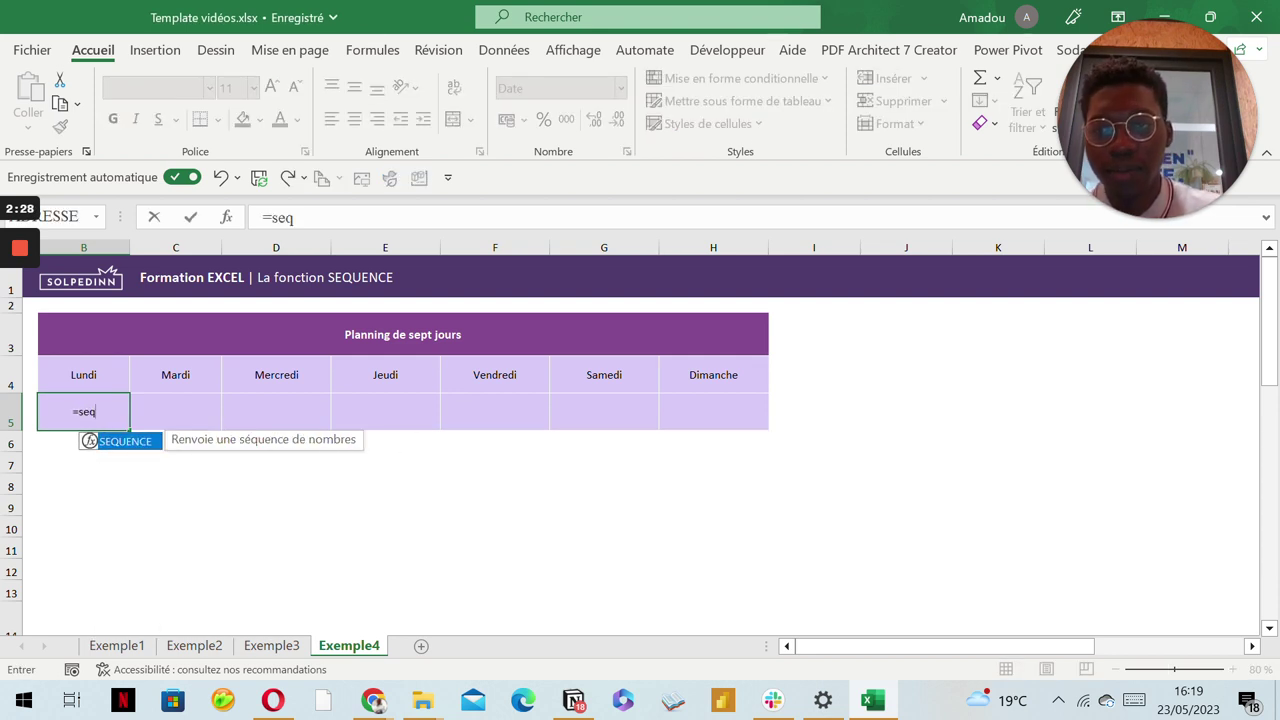
double_click(128, 445)
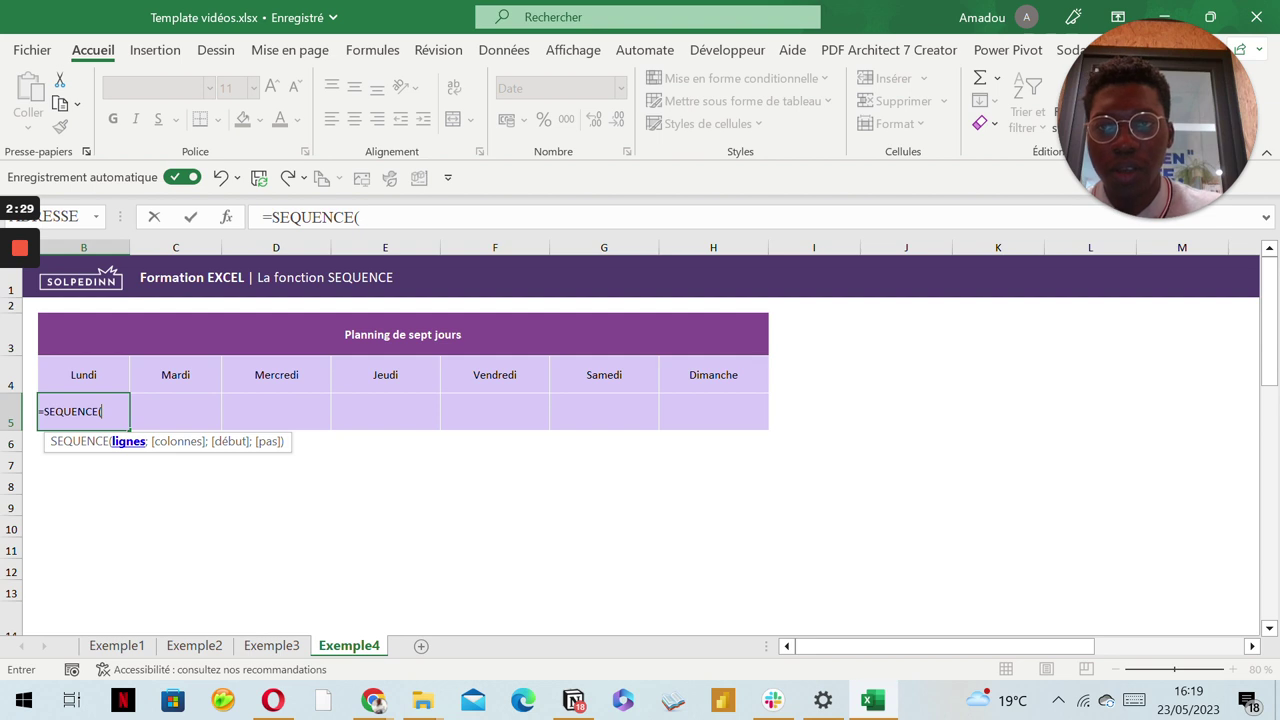
left_click(394, 224)
key("Caps_Lock")
type("1")
key("Caps_Lock")
type(";")
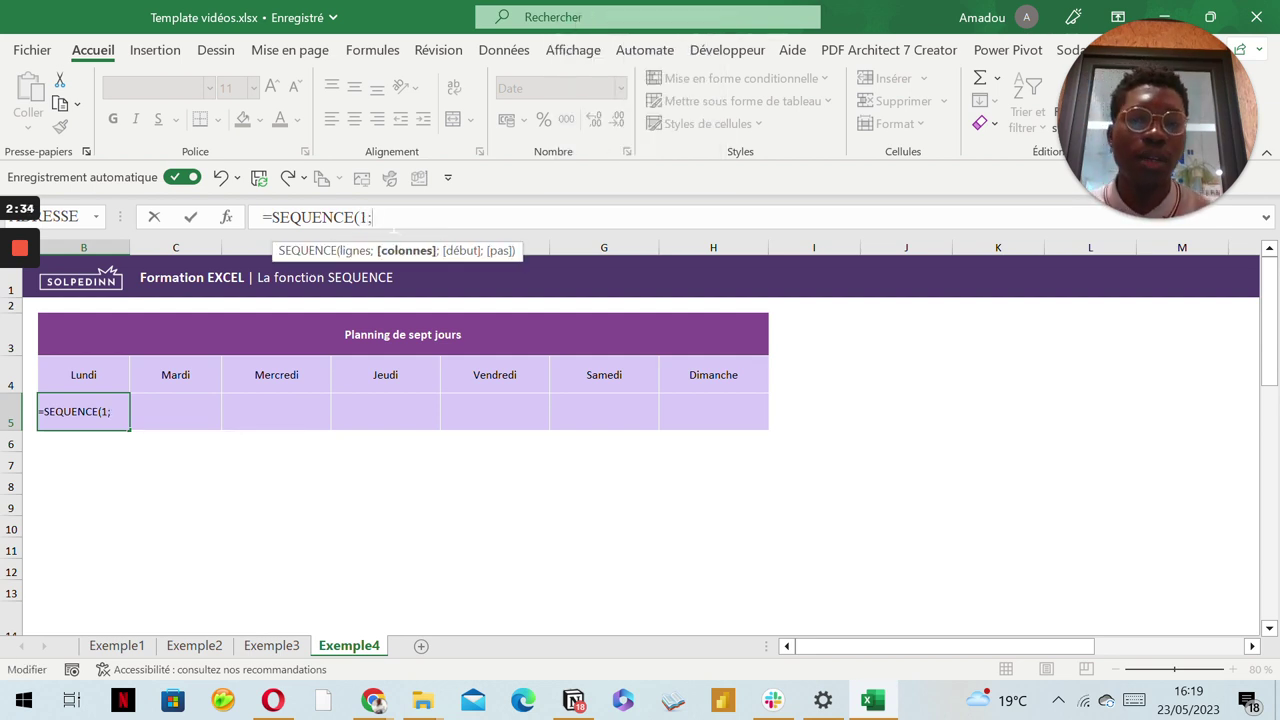
key("Caps_Lock")
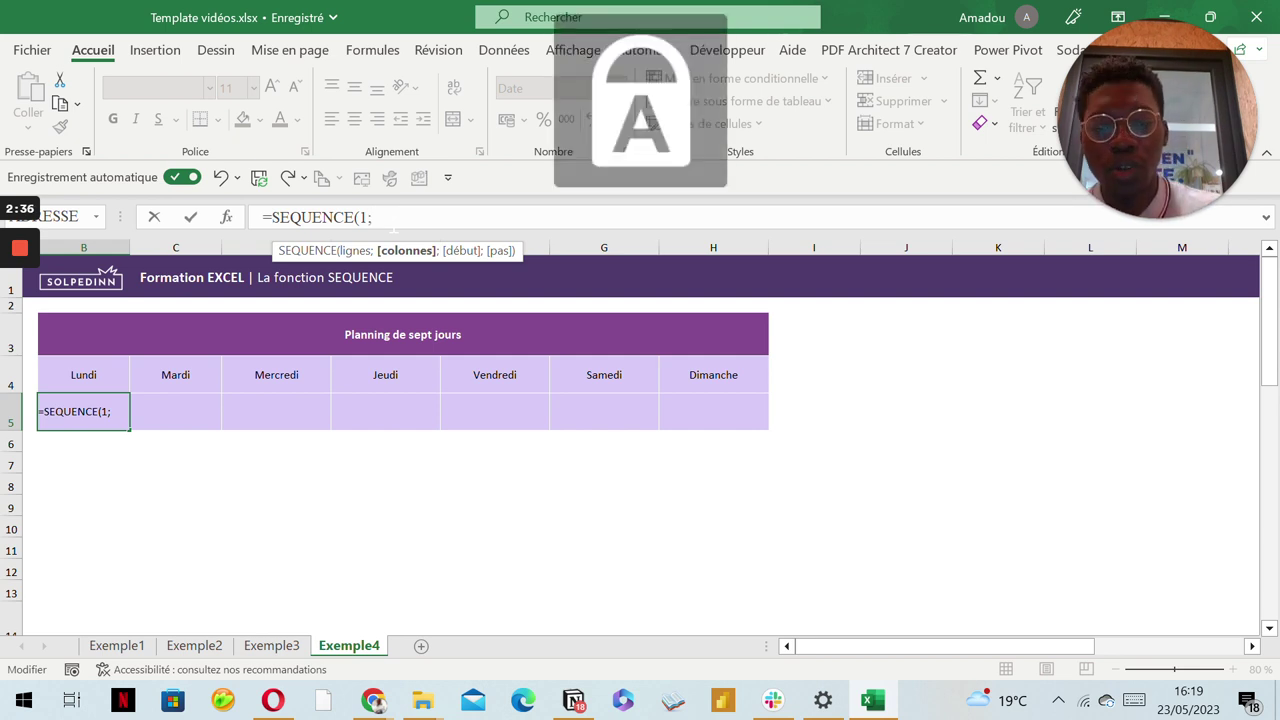
type("7")
key("Caps_Lock")
type(";")
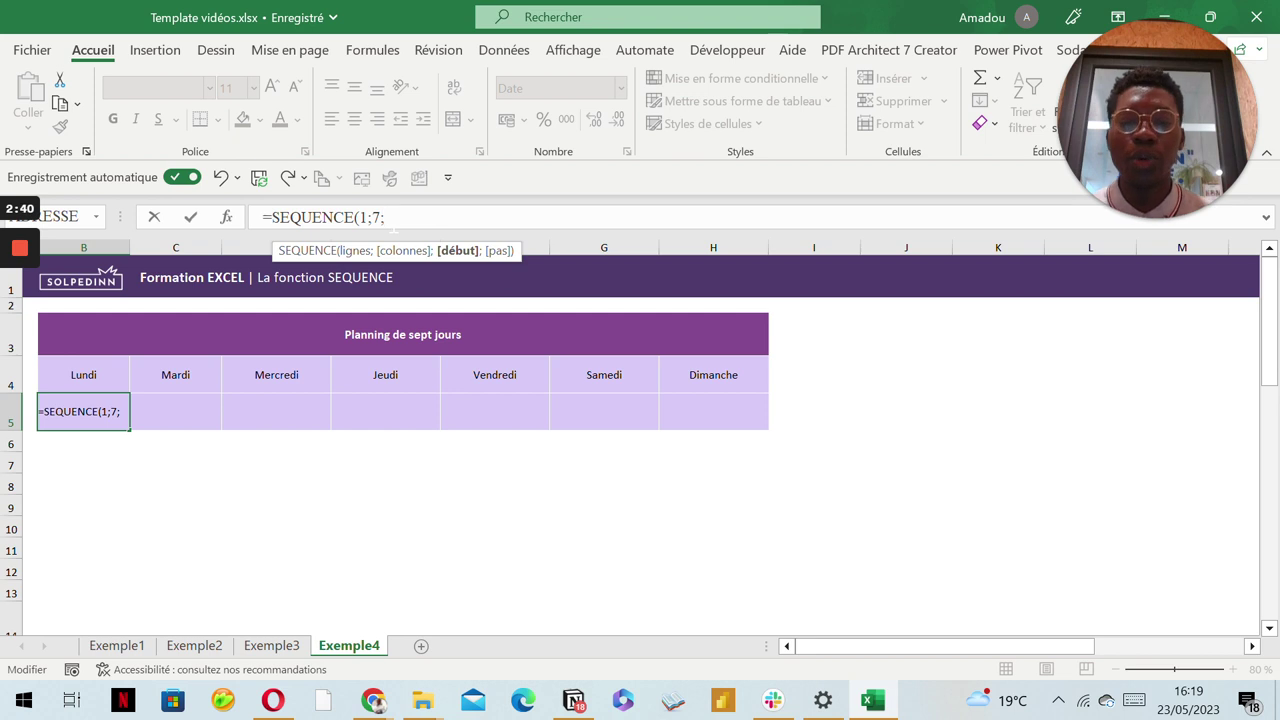
type("auj")
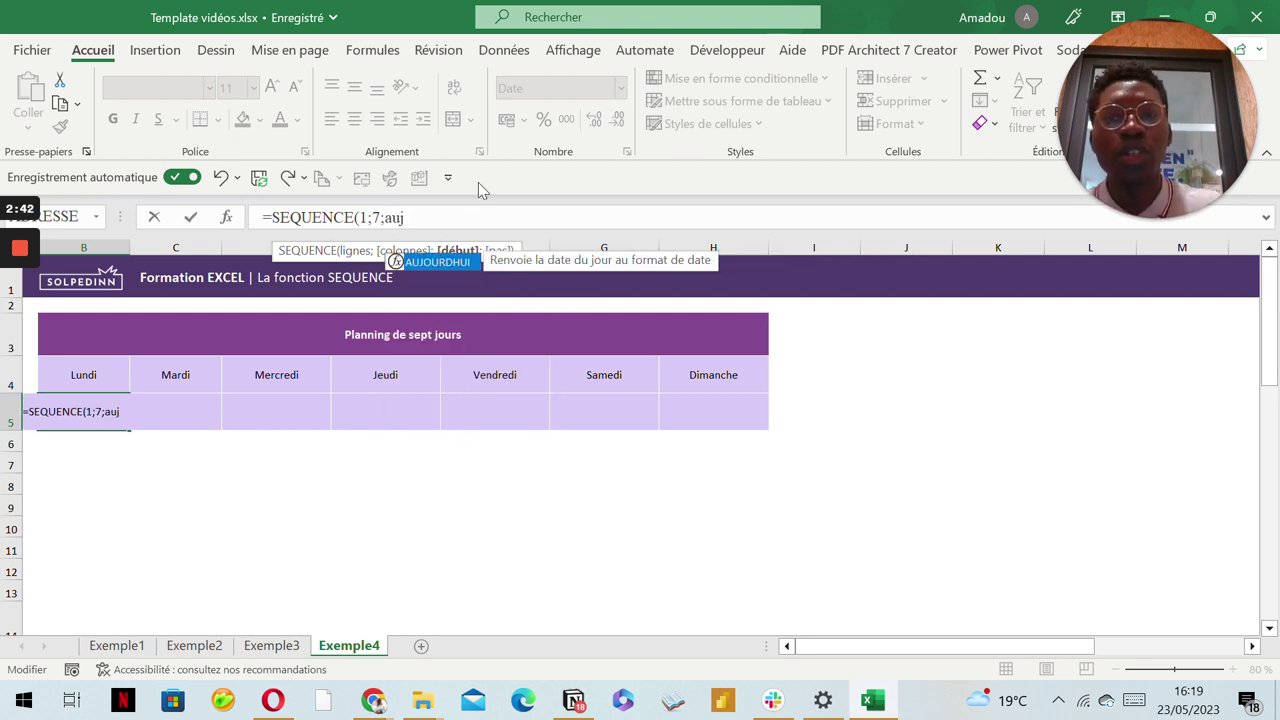
key("Tab")
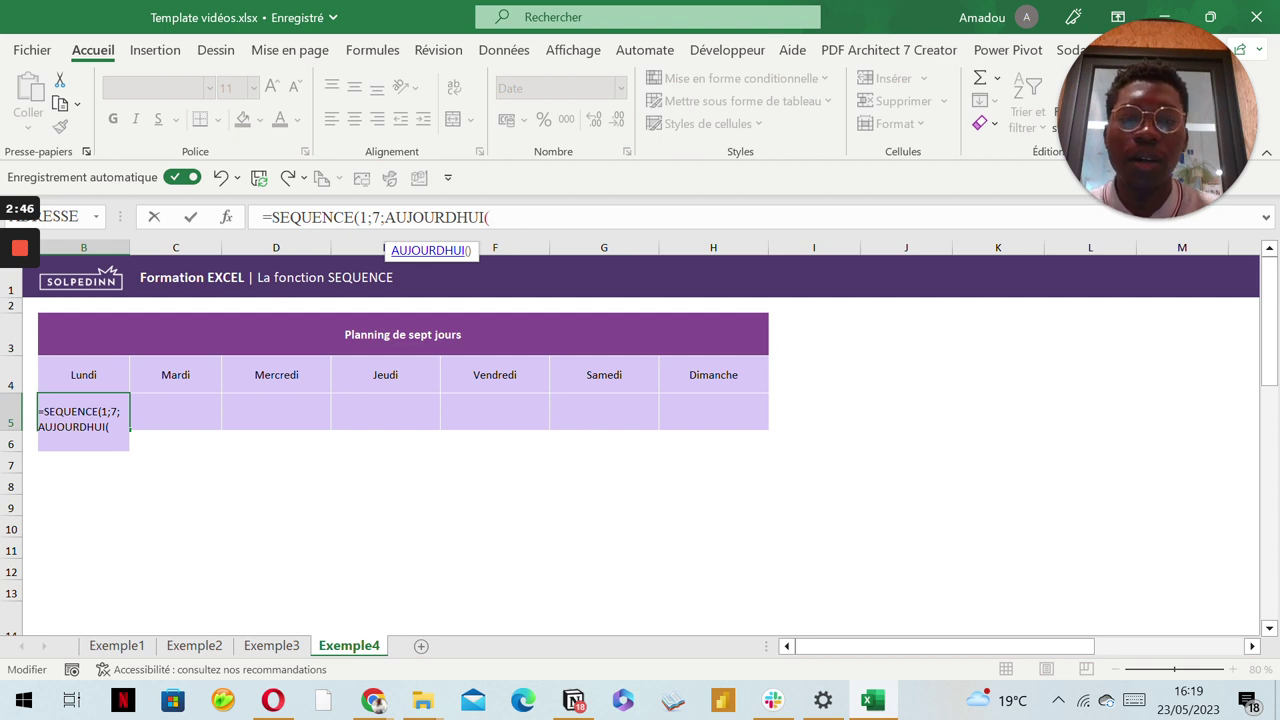
type(")")
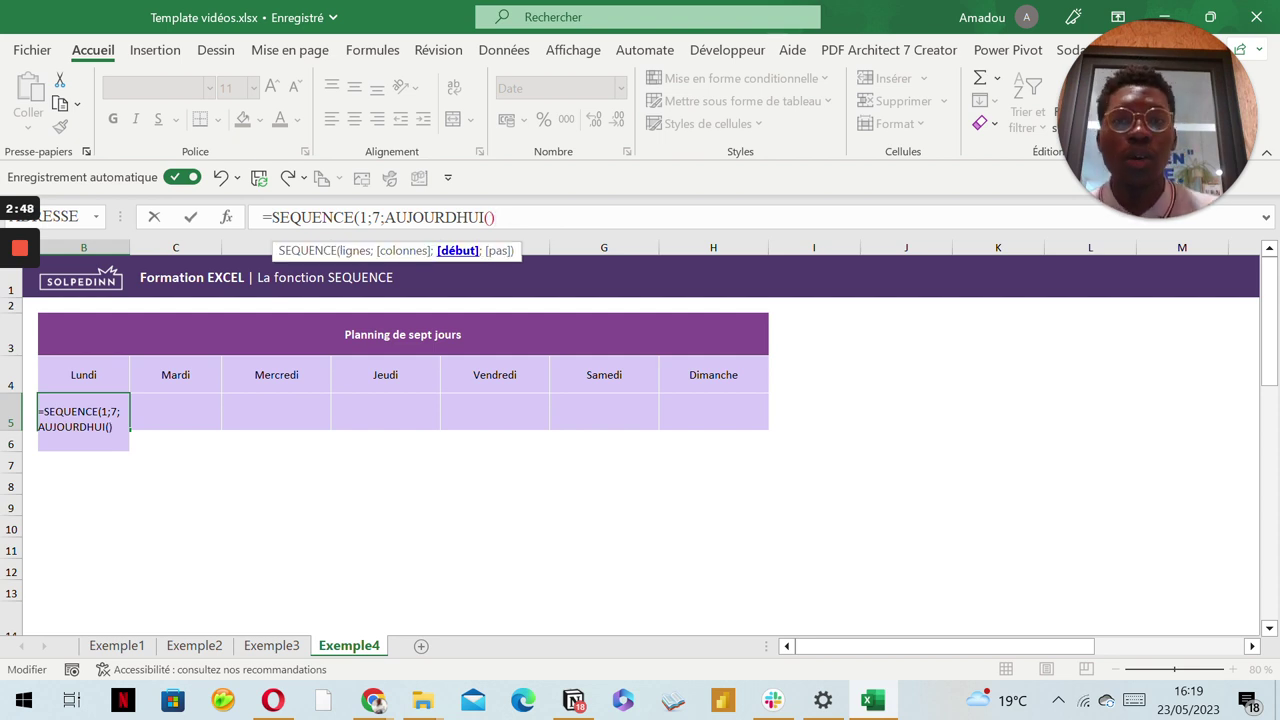
Confirm the formula so 23/05/2023 to 29/05/2023 spill, then reopen its start value for editing.
key("Return")
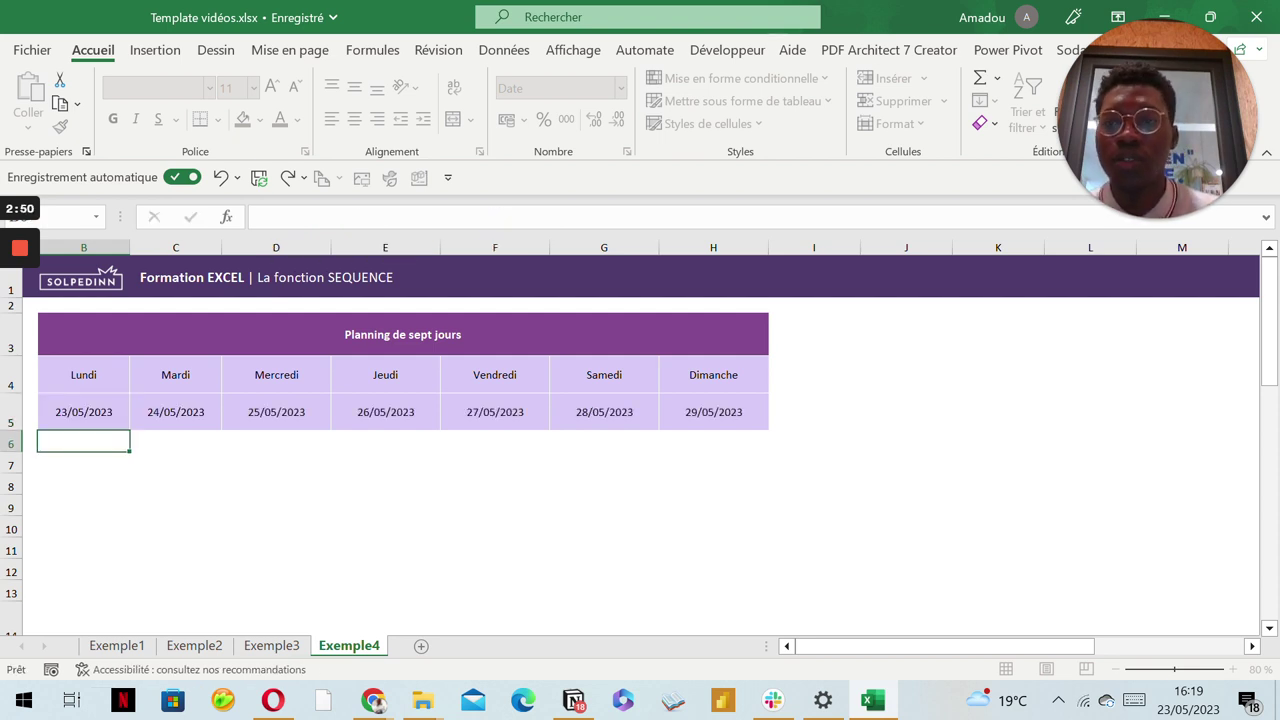
left_click(84, 411)
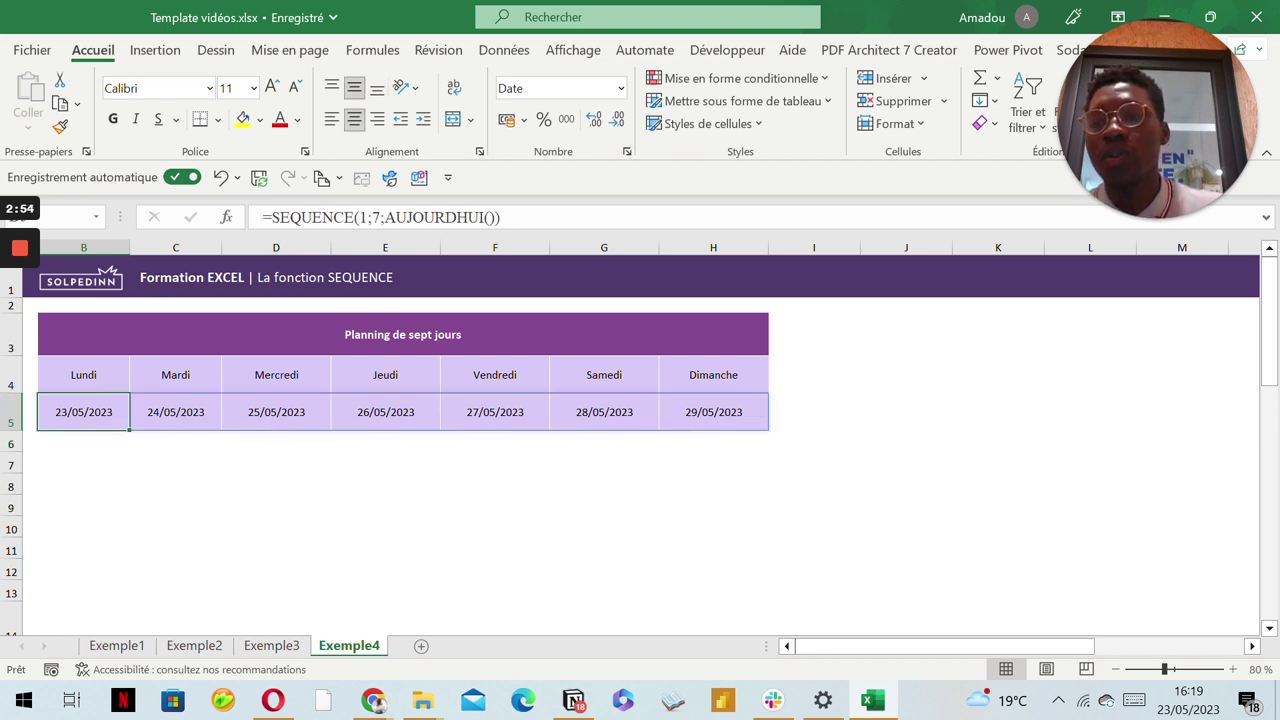
left_click(175, 411)
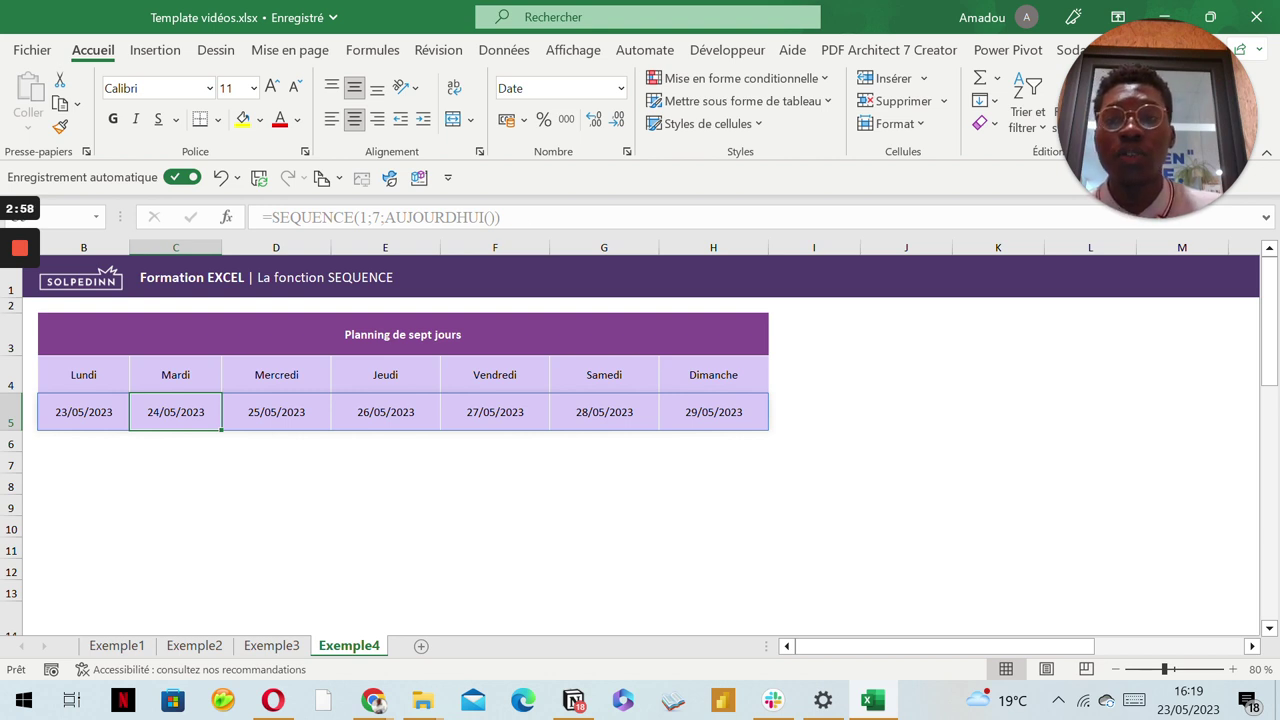
left_click(84, 411)
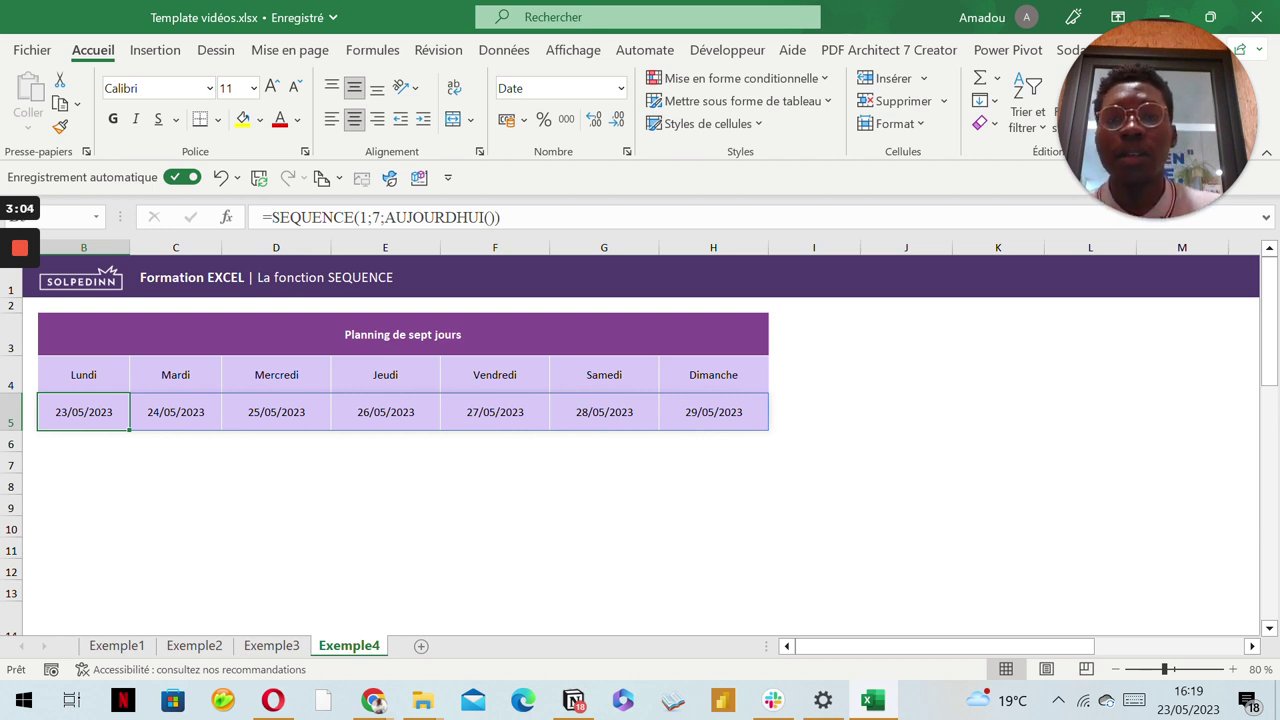
left_click(493, 217)
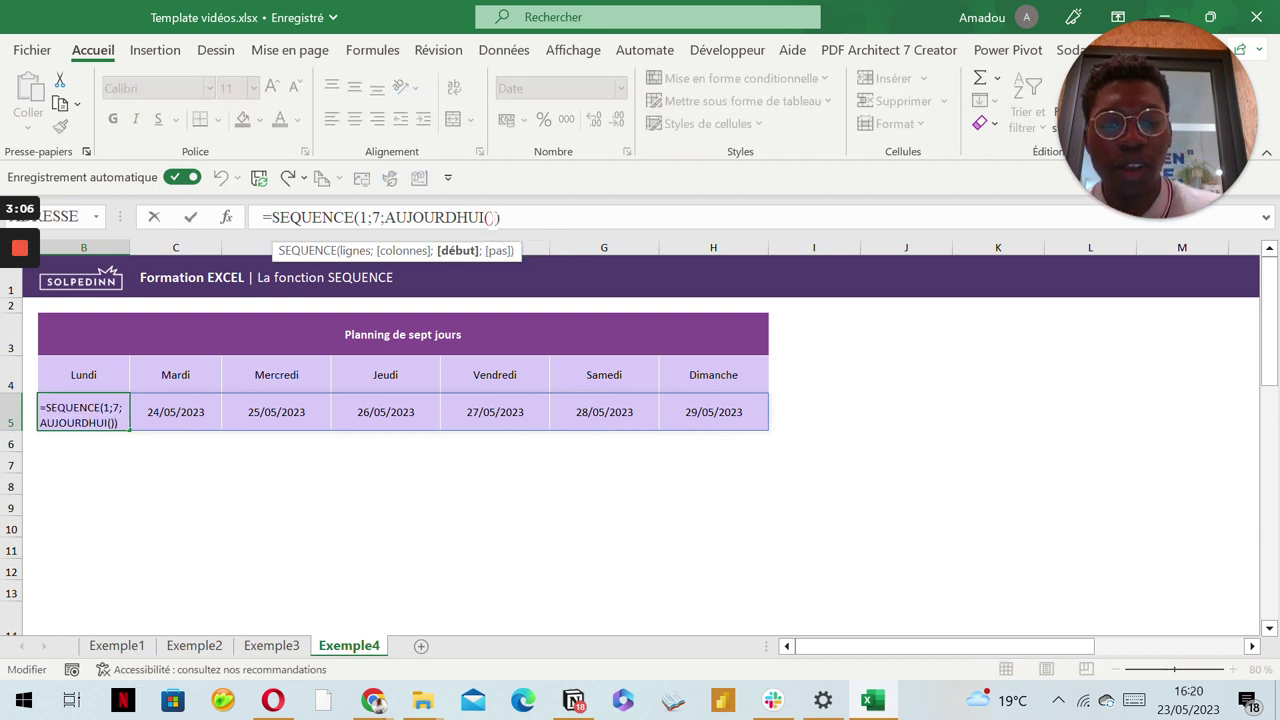
Change the formula to =SEQUENCE(1;7;AUJOURDHUI()-1), shifting dates to 22/05/2023 to 28/05/2023.
type("-")
key("Caps_Lock")
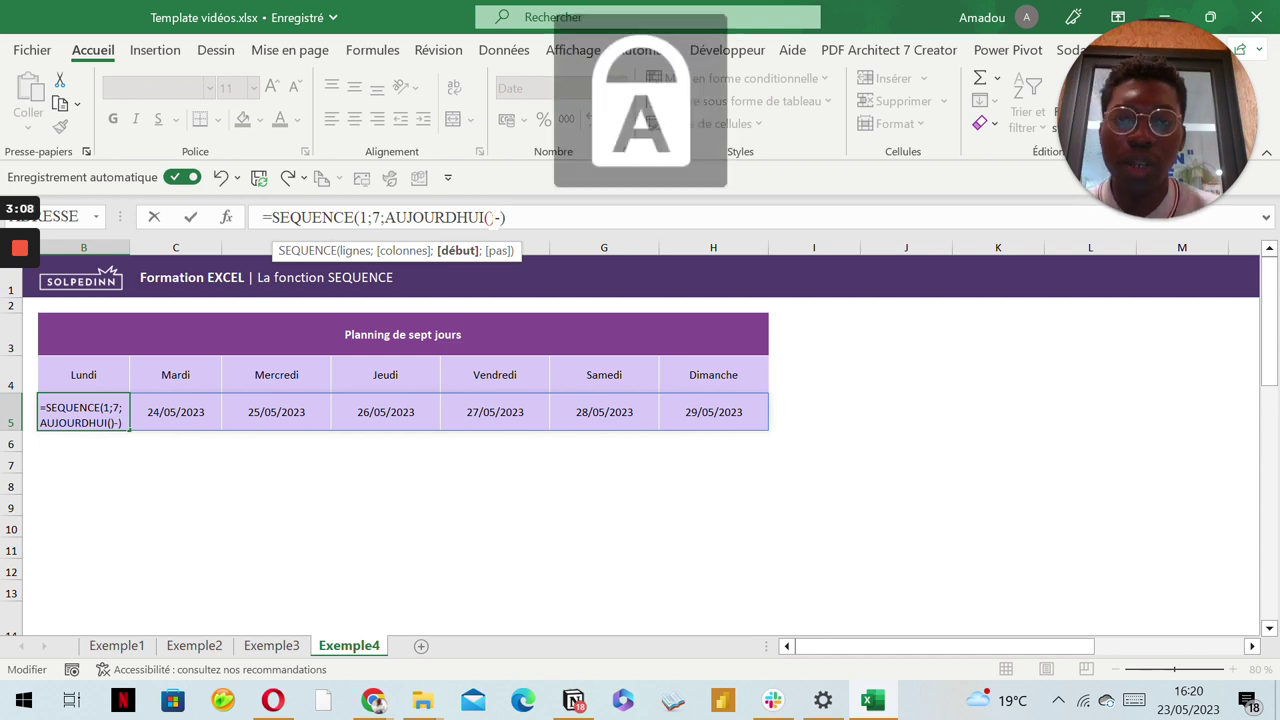
type("1")
key("Caps_Lock")
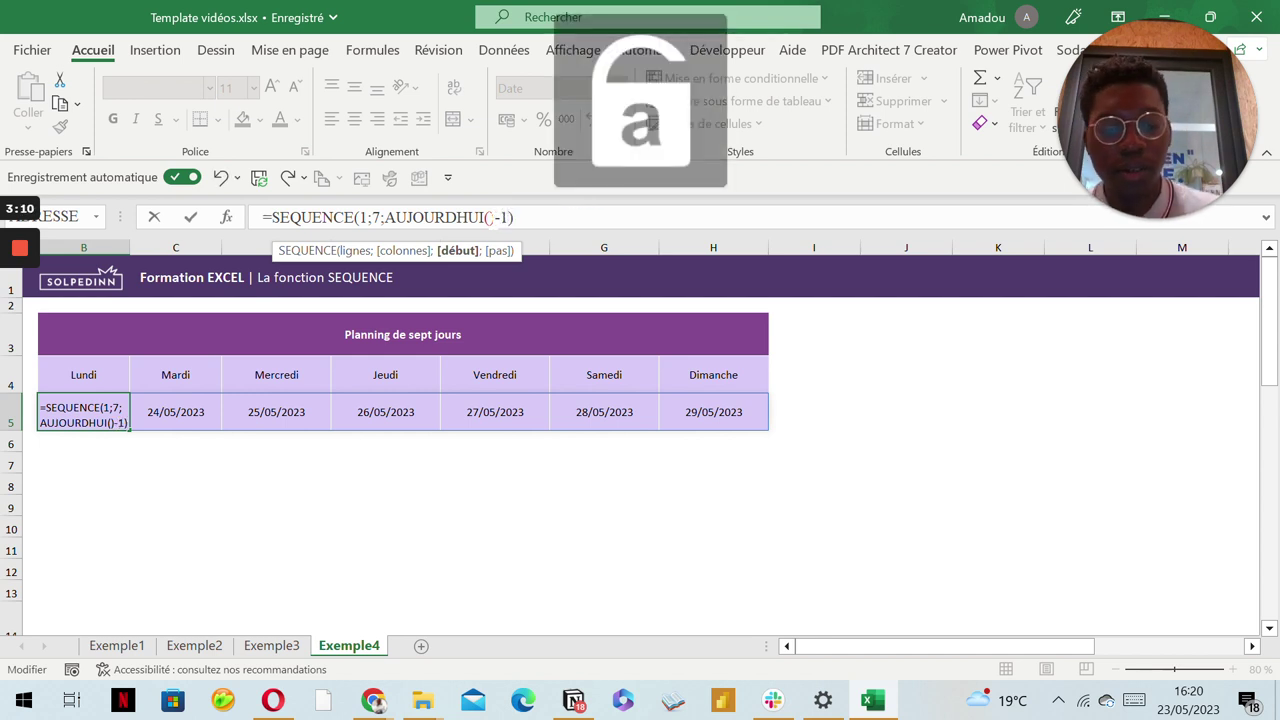
key("Return")
left_click(83, 411)
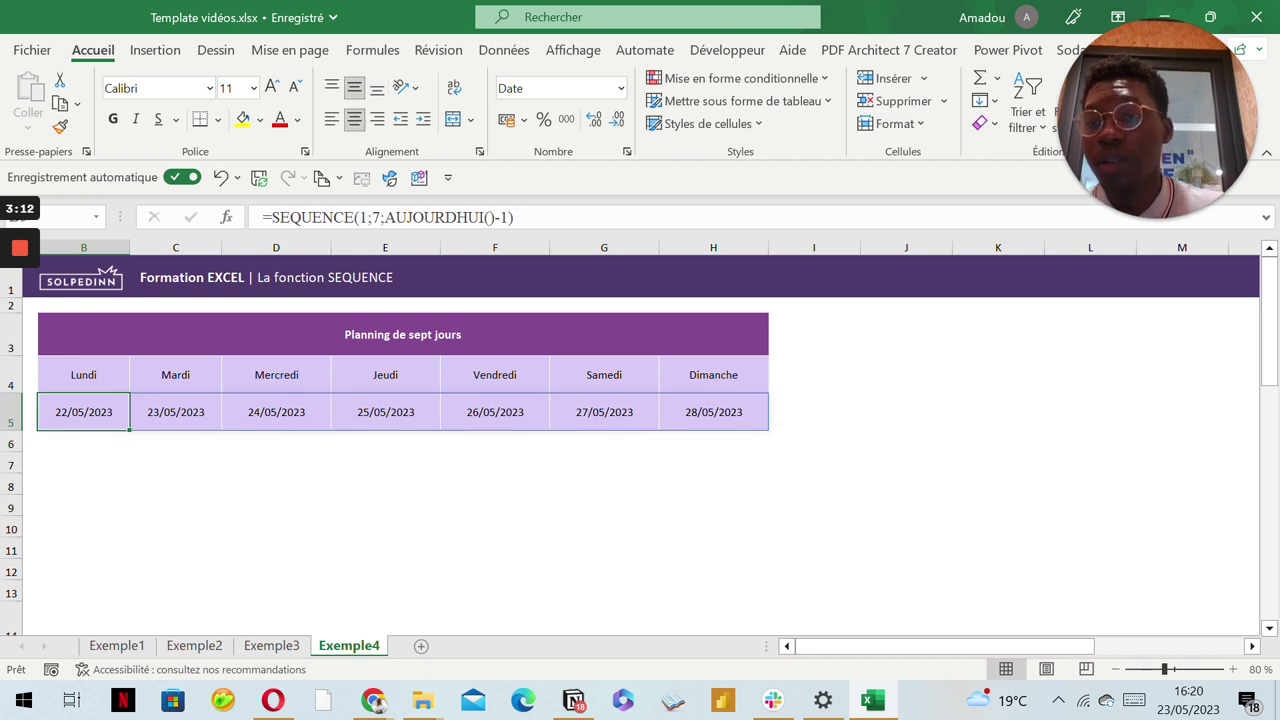
left_click(175, 411)
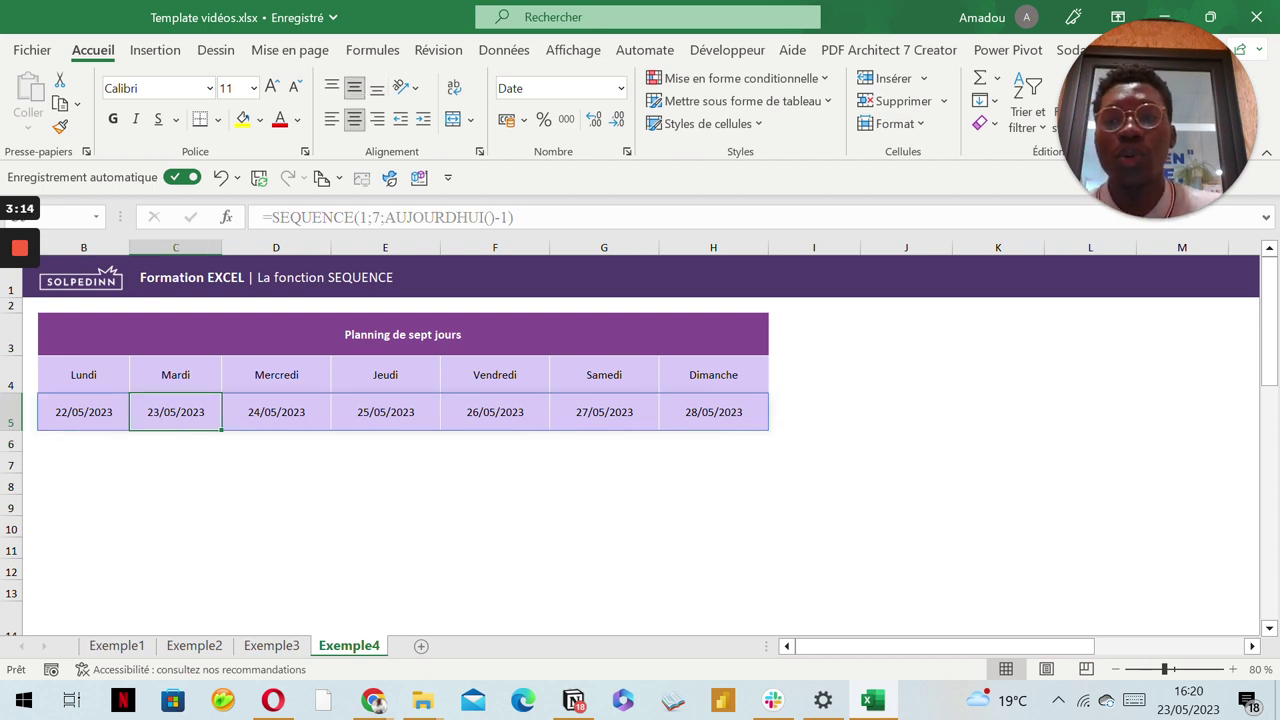